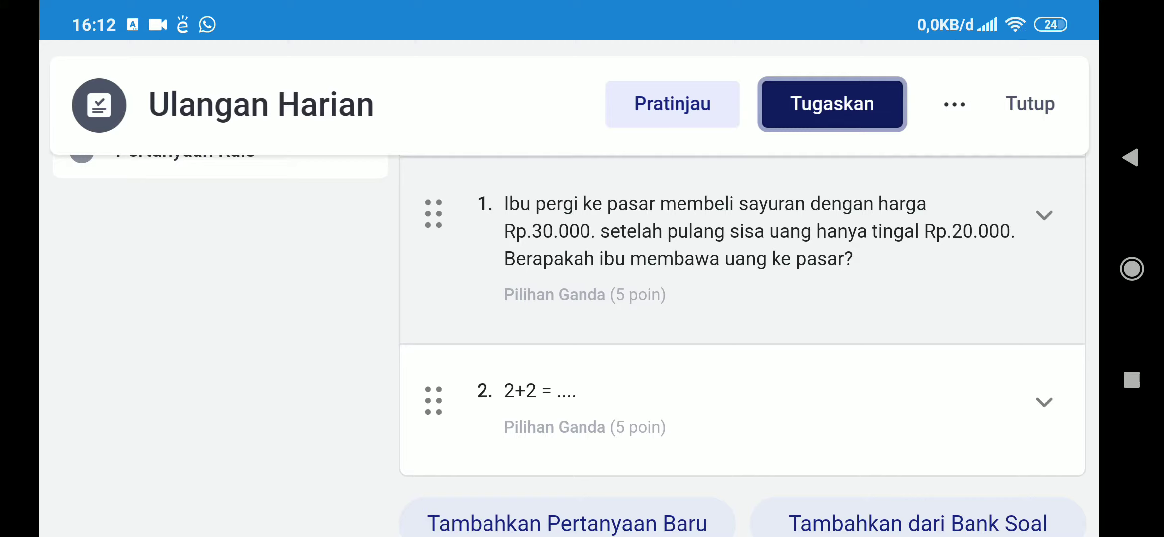
# Look over the questions in the Ulangan Harian quiz.
pyautogui.scroll(2, 807, 257)
pyautogui.scroll(-3, 781, 254)
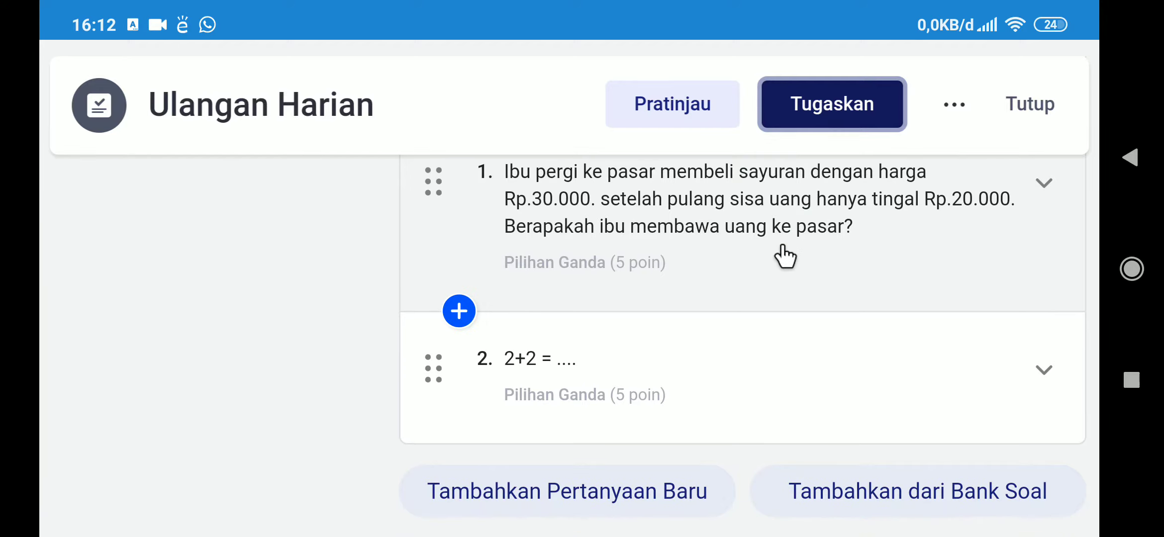
pyautogui.scroll(2, 746, 266)
pyautogui.scroll(-2, 714, 278)
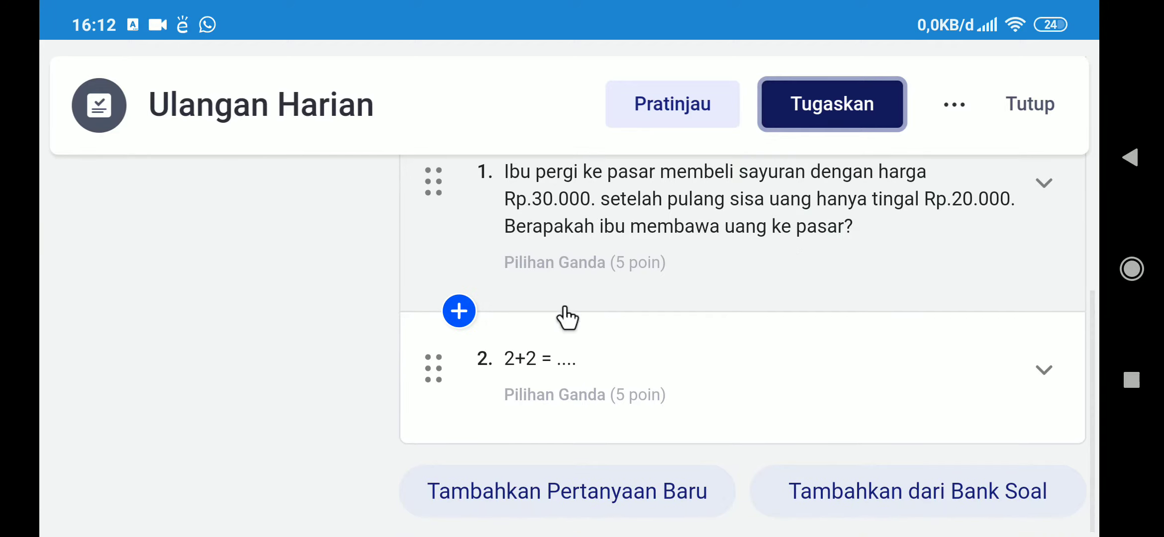
pyautogui.scroll(2, 647, 258)
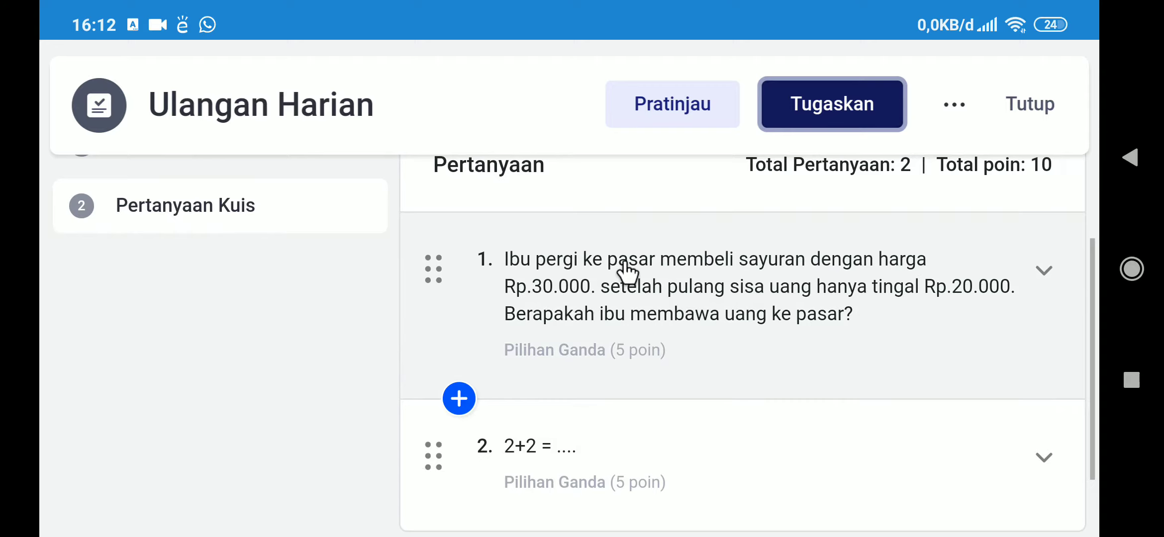
pyautogui.scroll(-2, 586, 269)
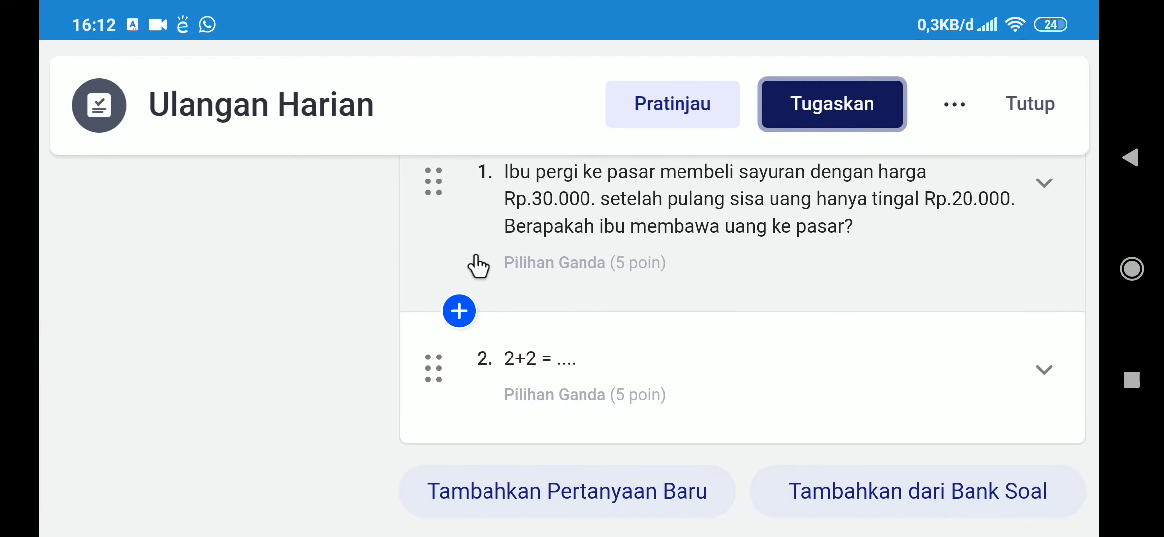
pyautogui.scroll(2, 477, 265)
pyautogui.scroll(2, 479, 266)
pyautogui.scroll(-1, 521, 262)
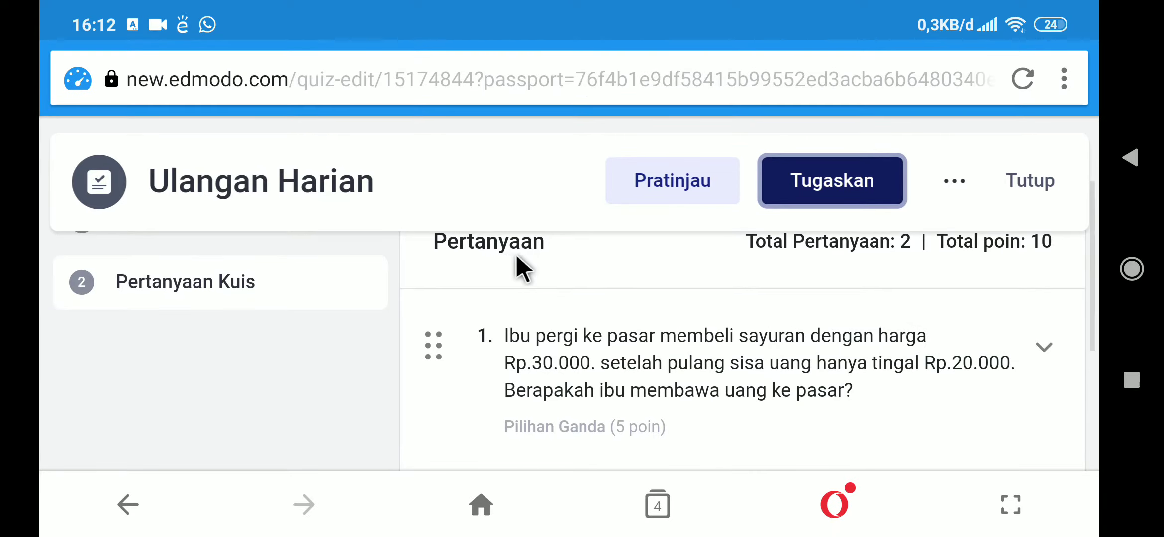
# Start assigning the quiz and choose the classes BAHASA INDONESAI KELAS XI MMB and BAHASA INDONESIA KELAS XI MM A as recipients.
pyautogui.click(806, 199)
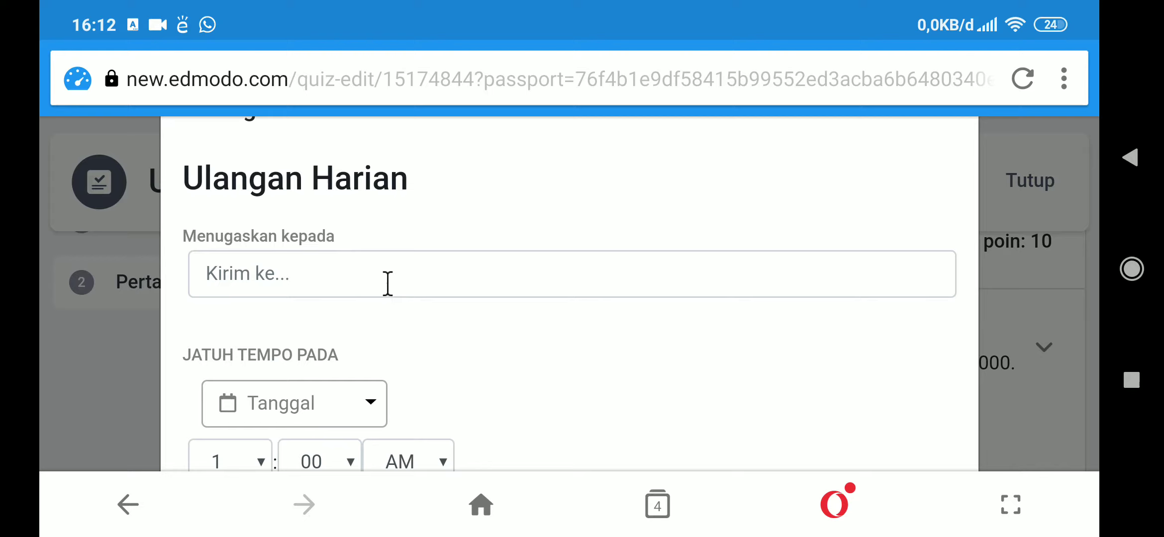
pyautogui.click(349, 281)
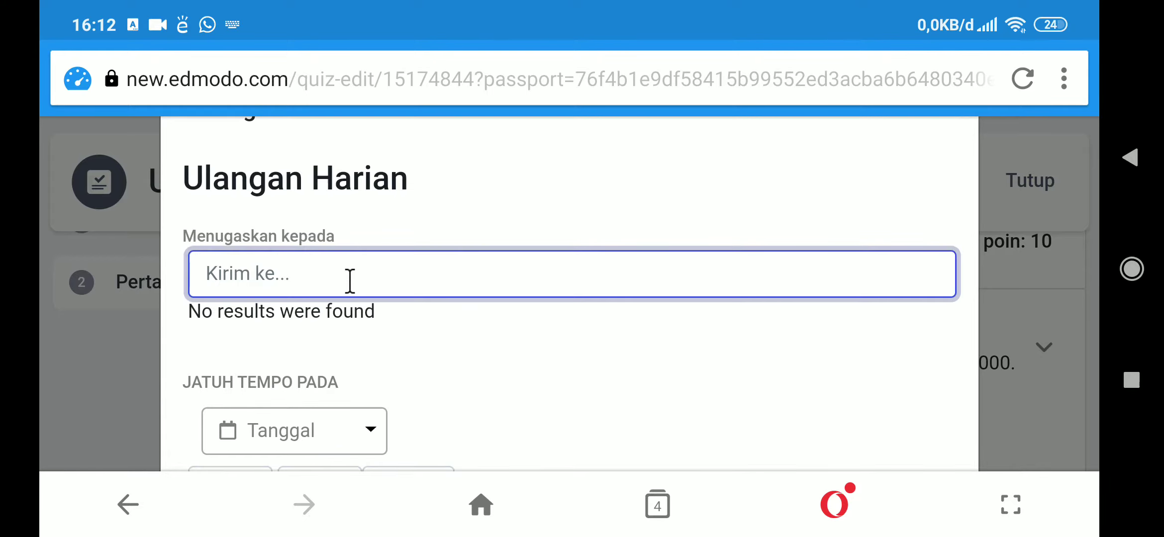
pyautogui.write('Xi')
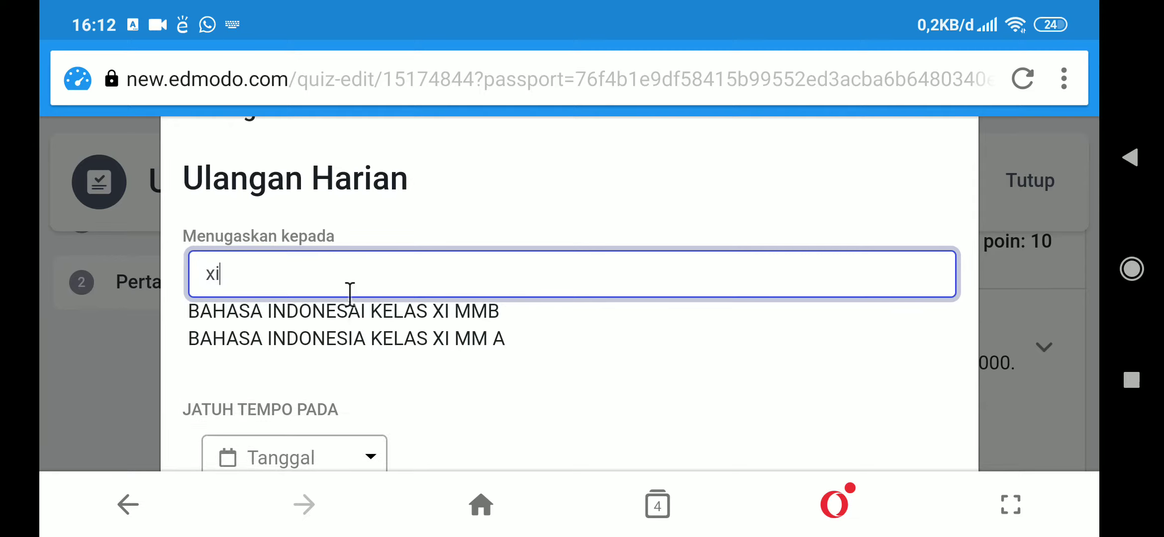
pyautogui.click(391, 313)
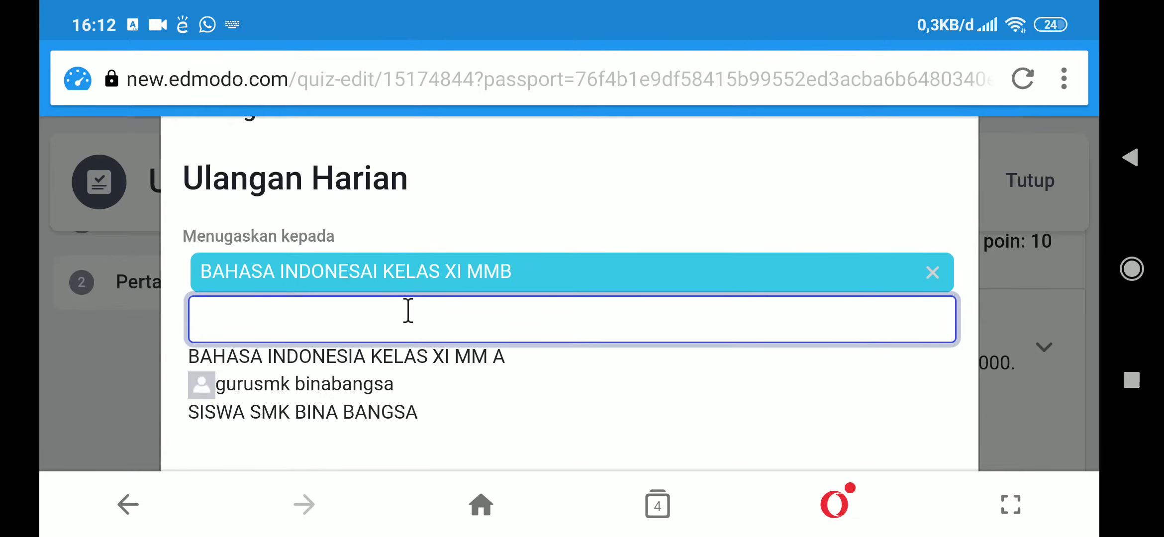
pyautogui.click(429, 358)
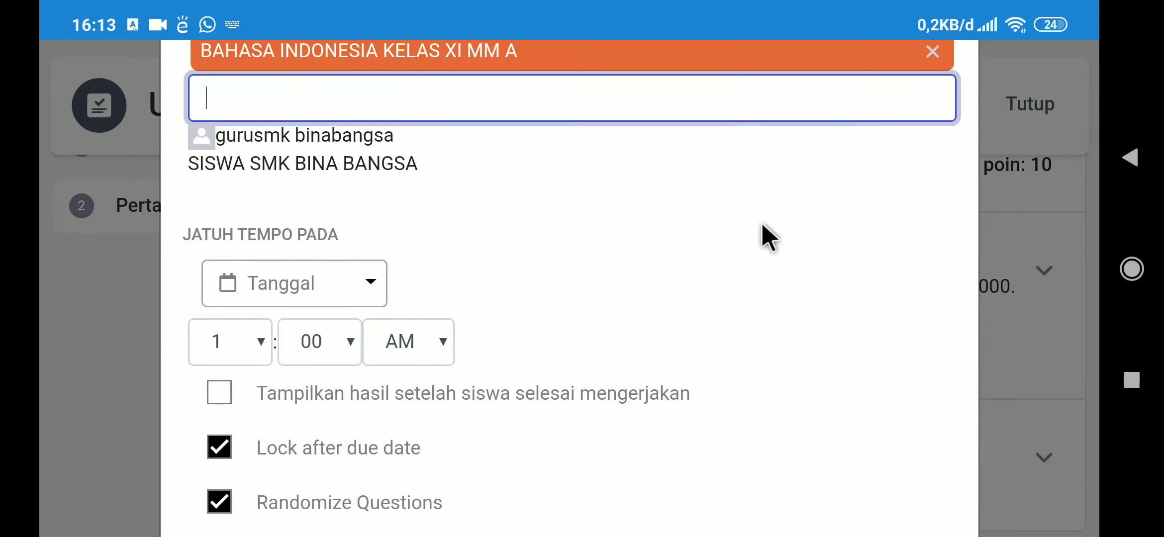
pyautogui.click(766, 237)
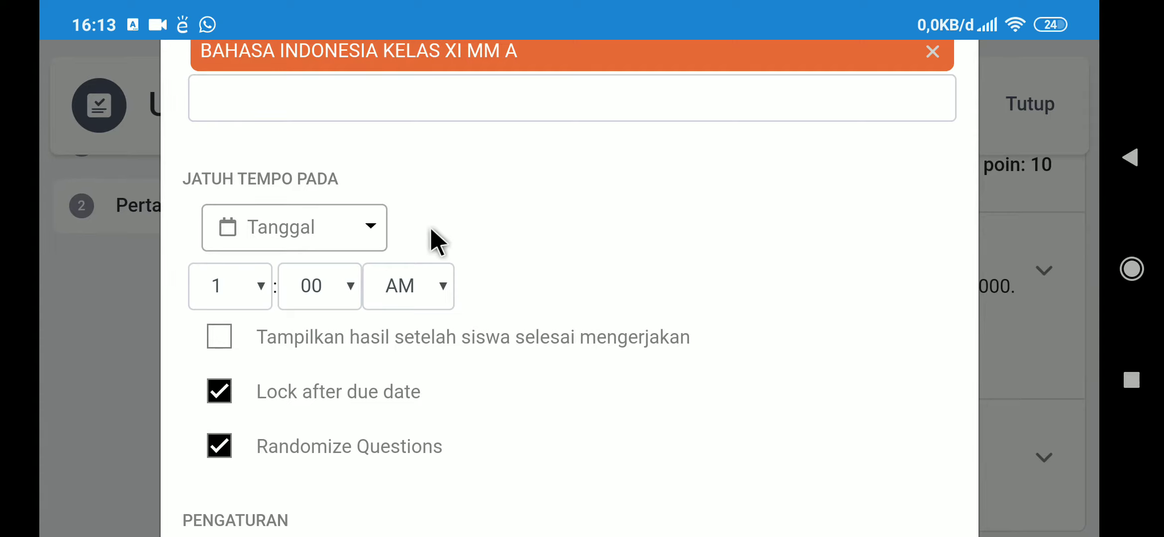
# Set the quiz due date to 04/01/2020 at 6:00 PM.
pyautogui.click(374, 227)
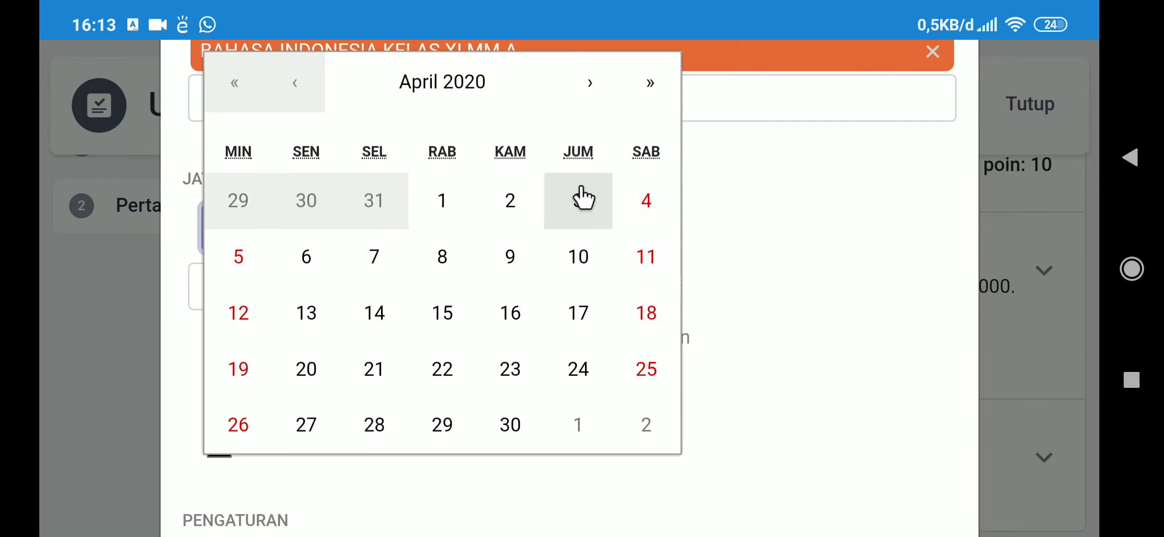
pyautogui.click(433, 205)
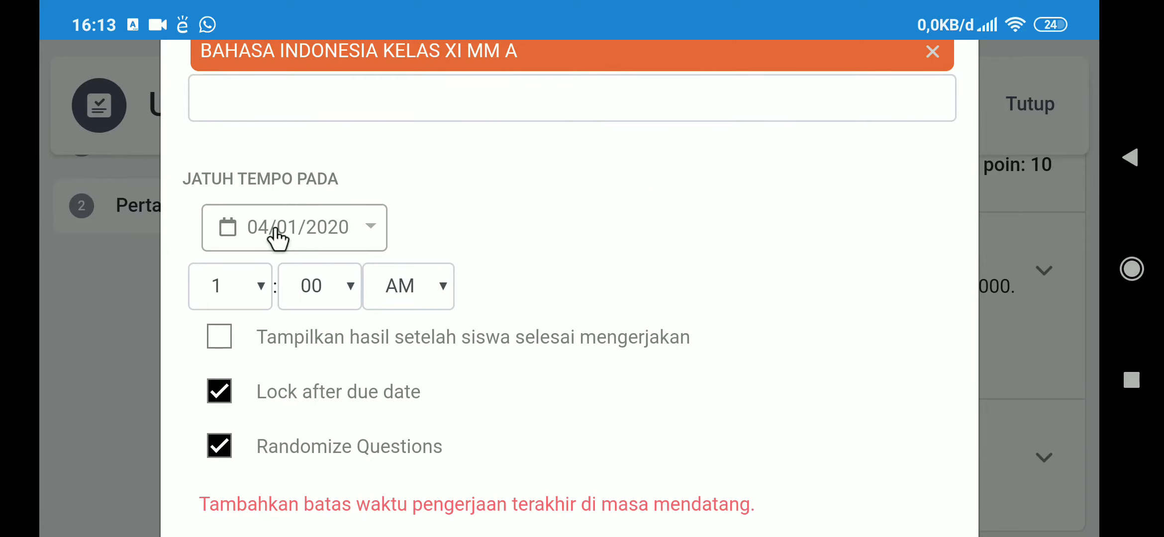
pyautogui.click(264, 301)
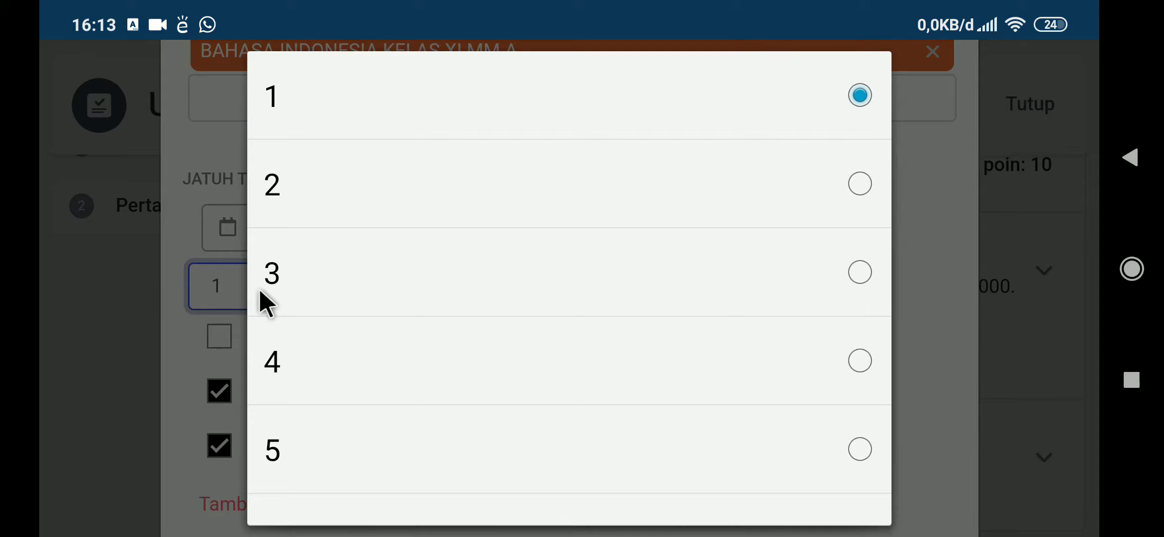
pyautogui.scroll(-3, 283, 343)
pyautogui.click(339, 300)
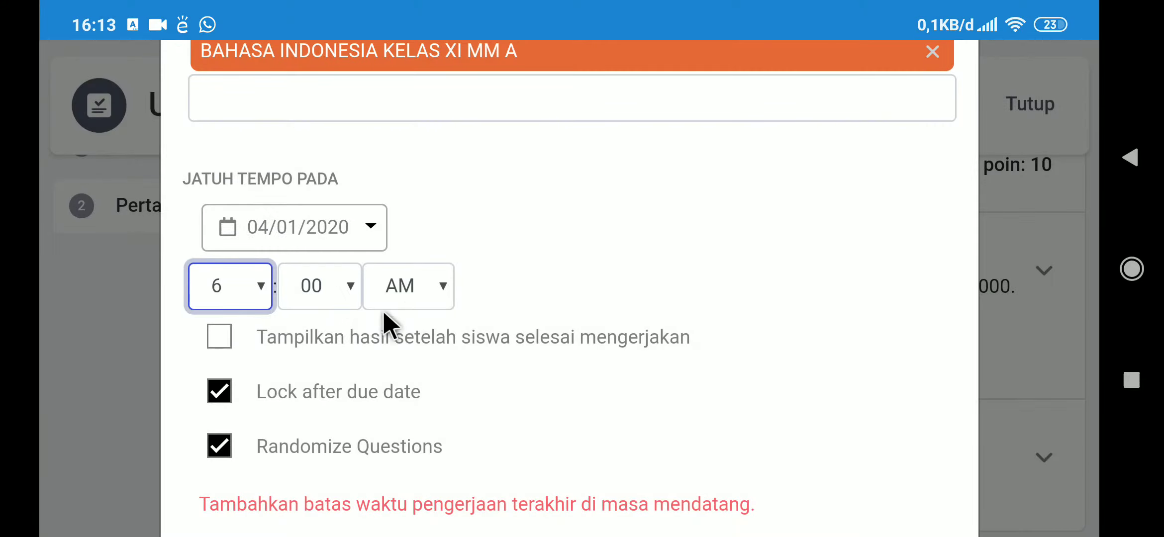
pyautogui.click(438, 302)
pyautogui.click(429, 342)
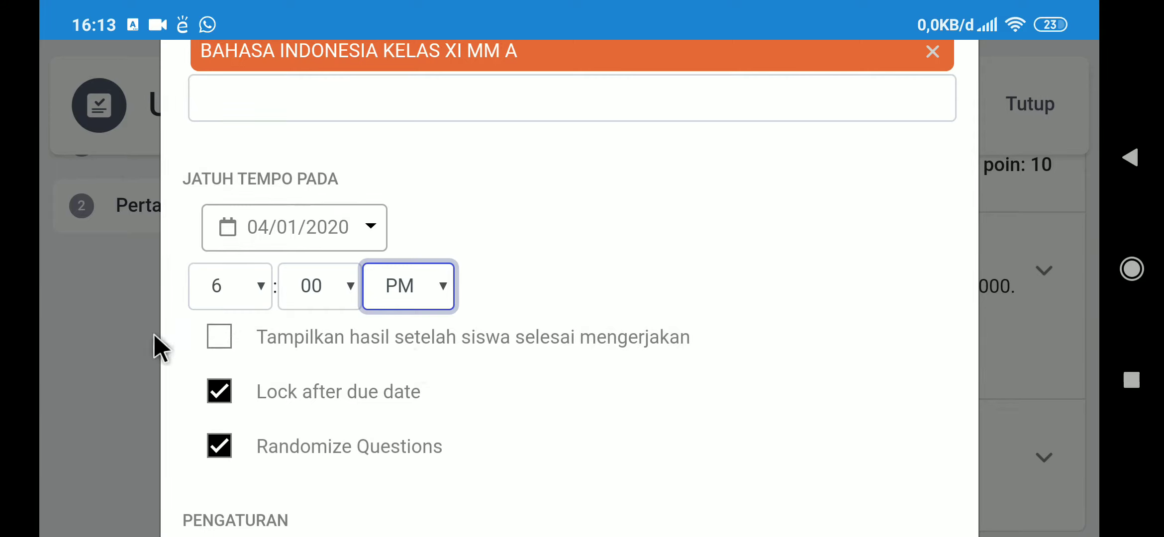
# Try toggling the options for showing results after completion and adding the quiz to the gradebook.
pyautogui.click(225, 338)
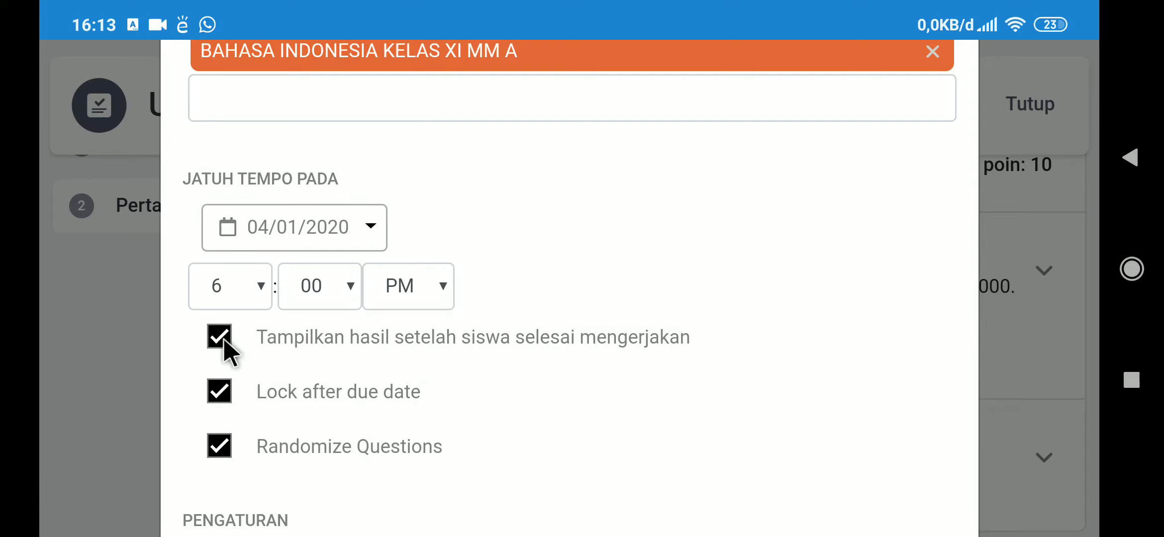
pyautogui.click(223, 340)
pyautogui.scroll(-2, 299, 384)
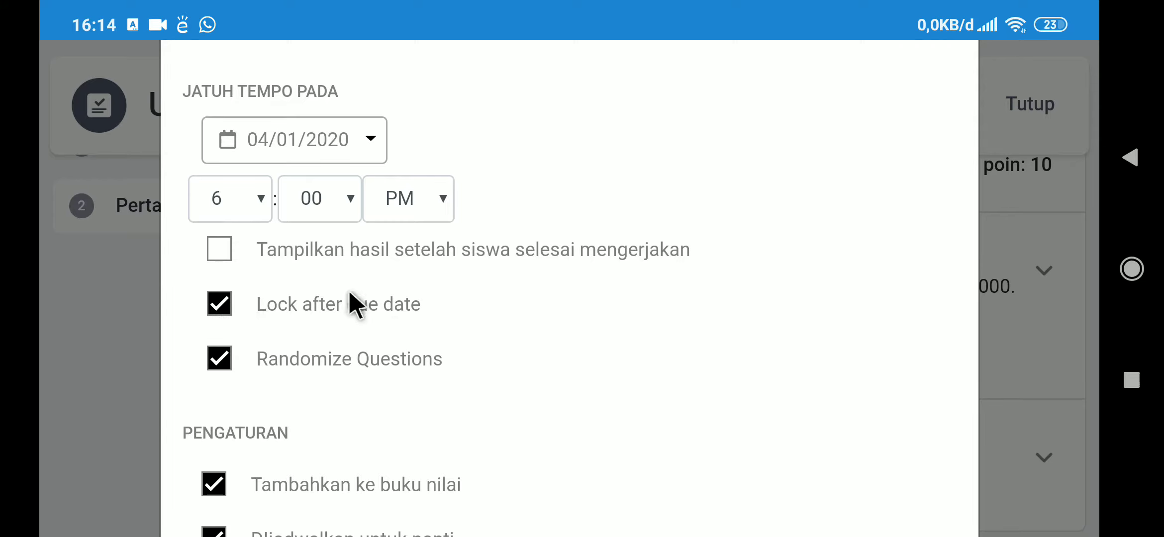
pyautogui.scroll(-2, 239, 304)
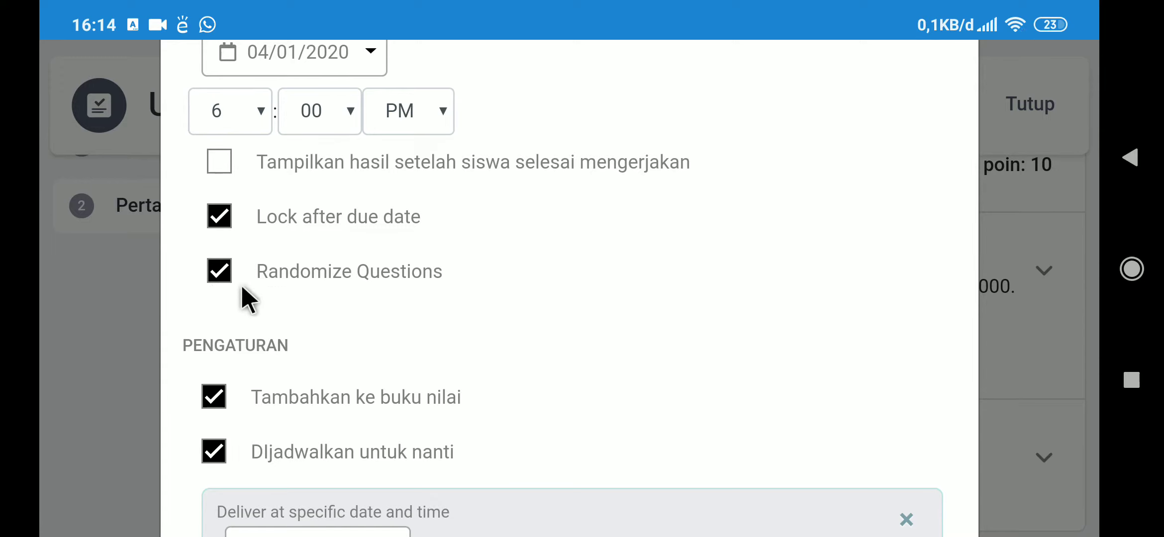
pyautogui.scroll(-2, 330, 288)
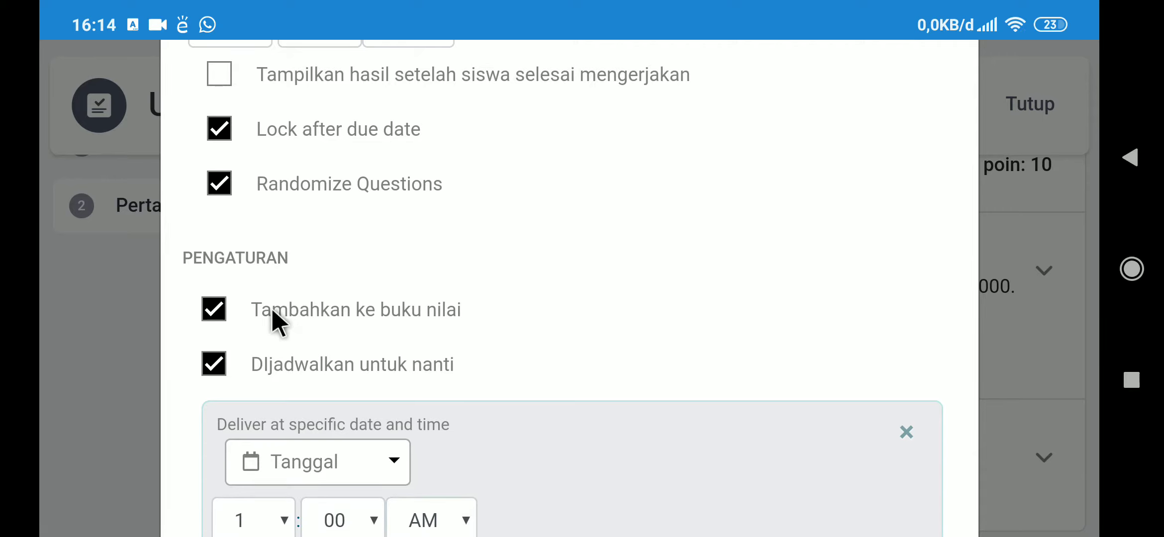
pyautogui.doubleClick(217, 317)
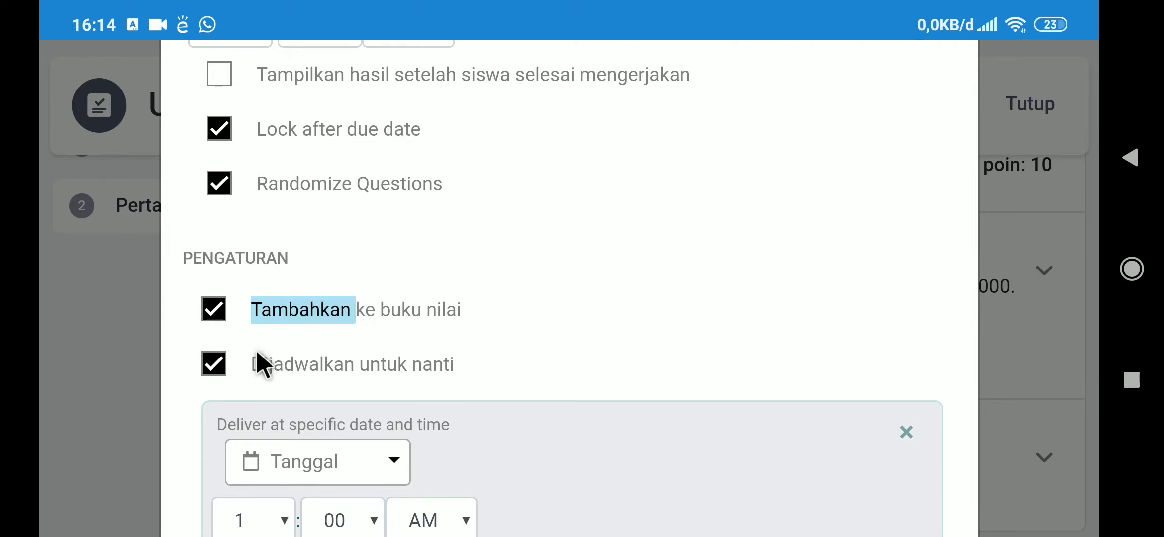
# Schedule the quiz delivery for 04/01/2020 at 5:00 PM and assign the quiz.
pyautogui.scroll(-2, 518, 382)
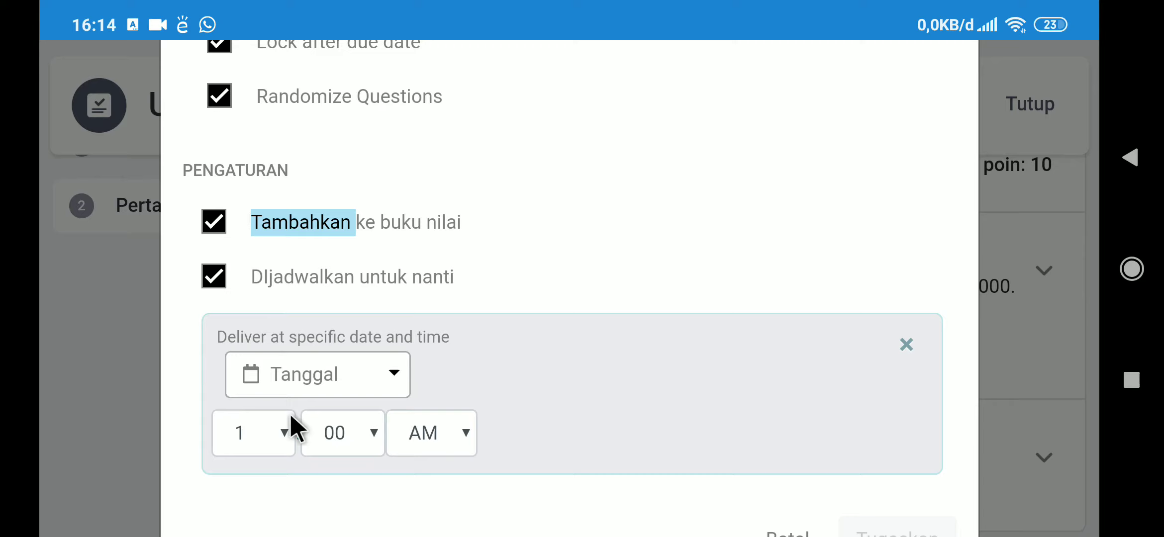
pyautogui.click(380, 380)
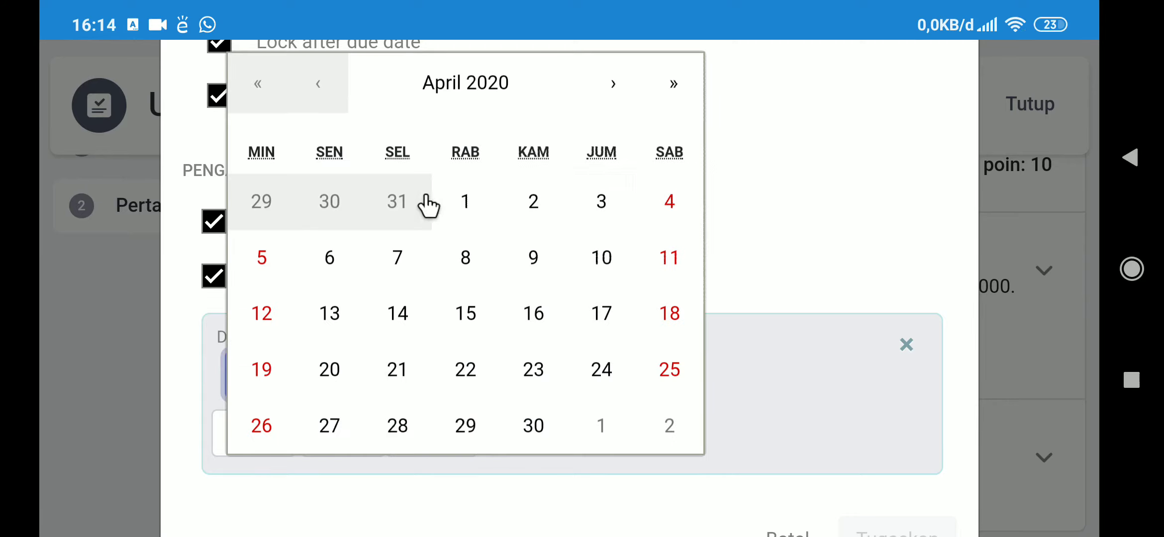
pyautogui.click(457, 211)
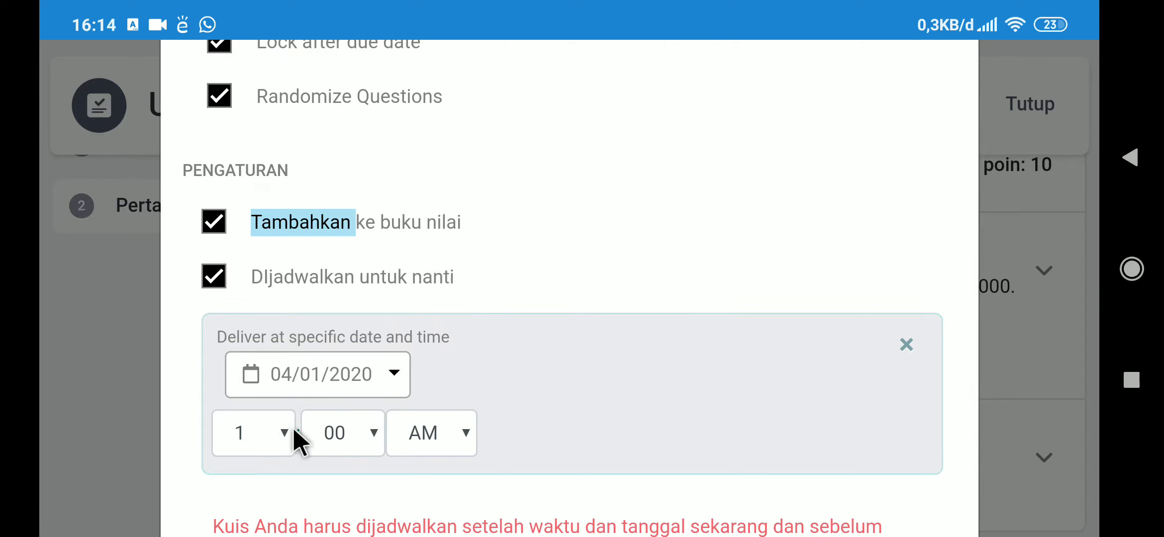
pyautogui.click(284, 436)
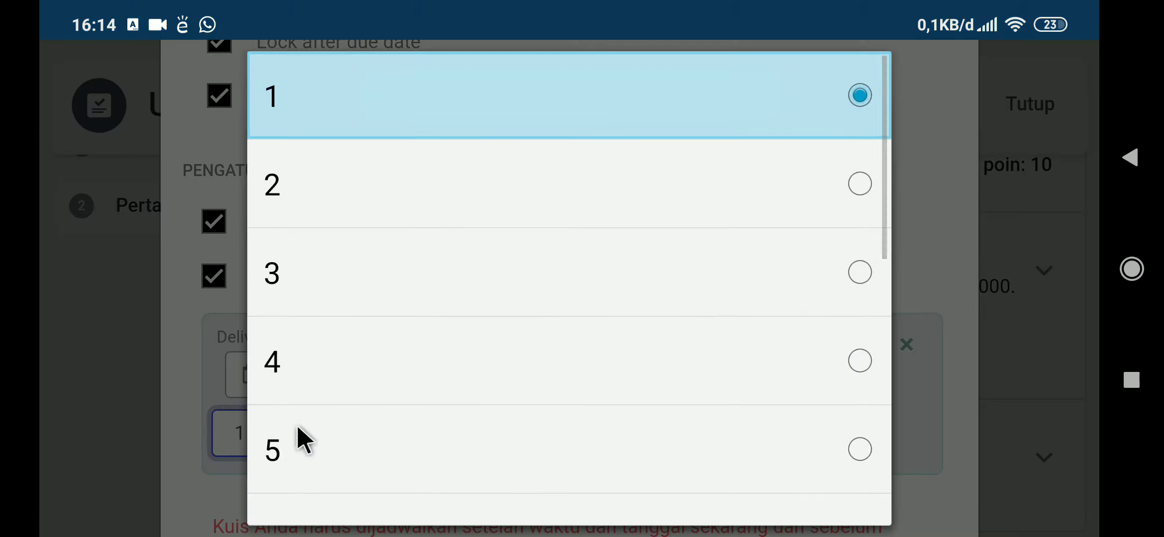
pyautogui.click(286, 467)
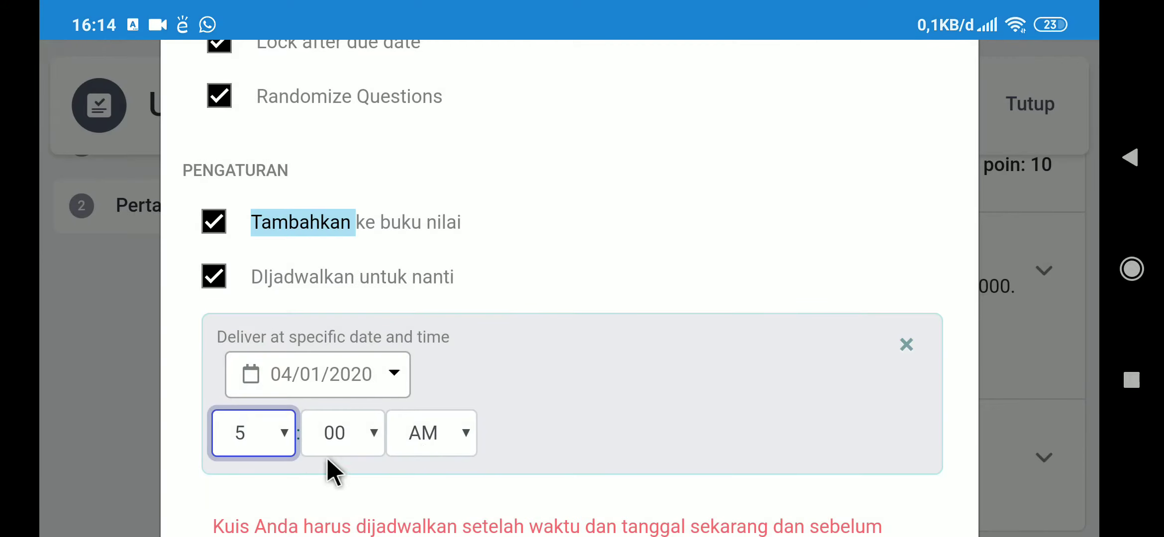
pyautogui.click(460, 436)
pyautogui.click(445, 354)
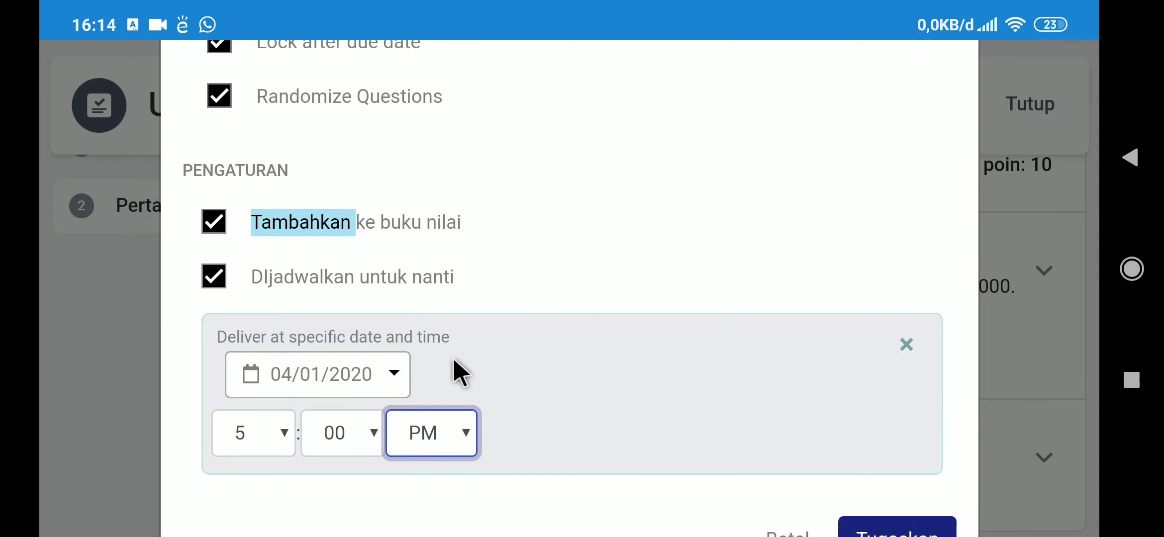
pyautogui.scroll(-2, 460, 373)
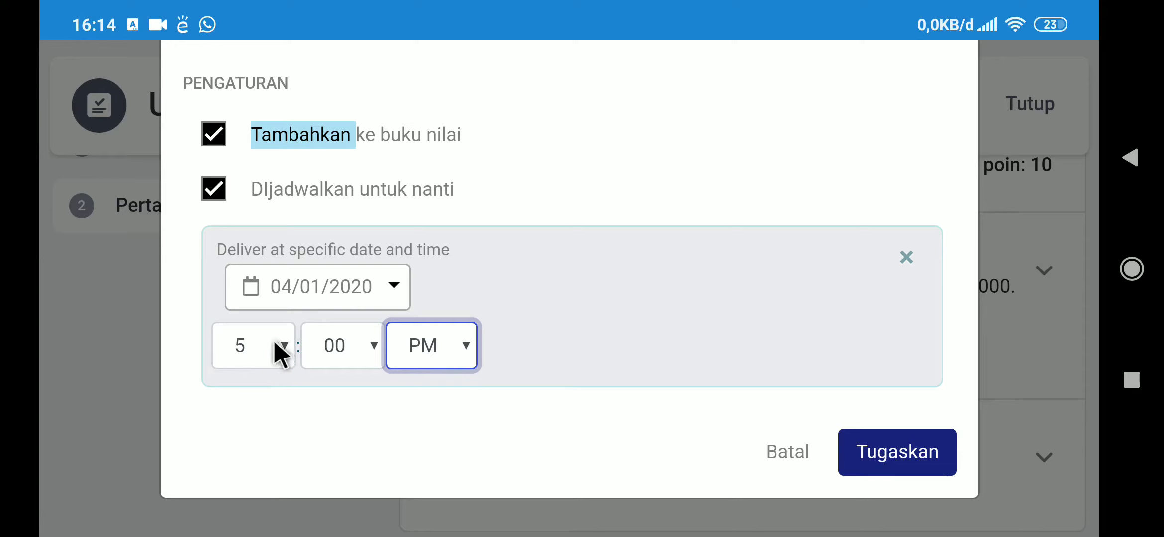
pyautogui.click(890, 457)
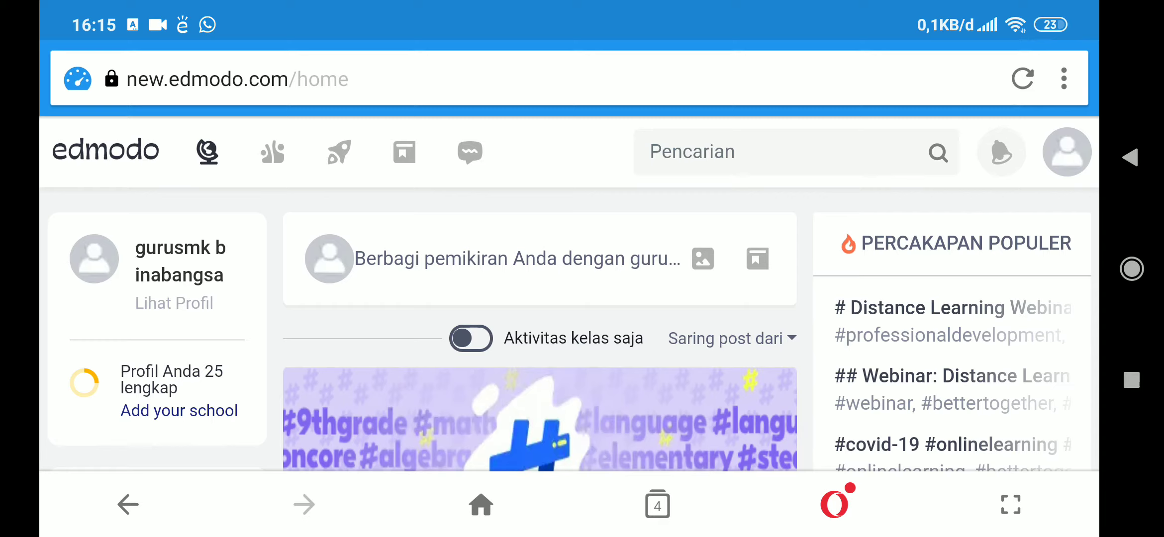
# Go to the Edmodo library and dismiss the scheduling confirmation for the quiz.
pyautogui.click(404, 157)
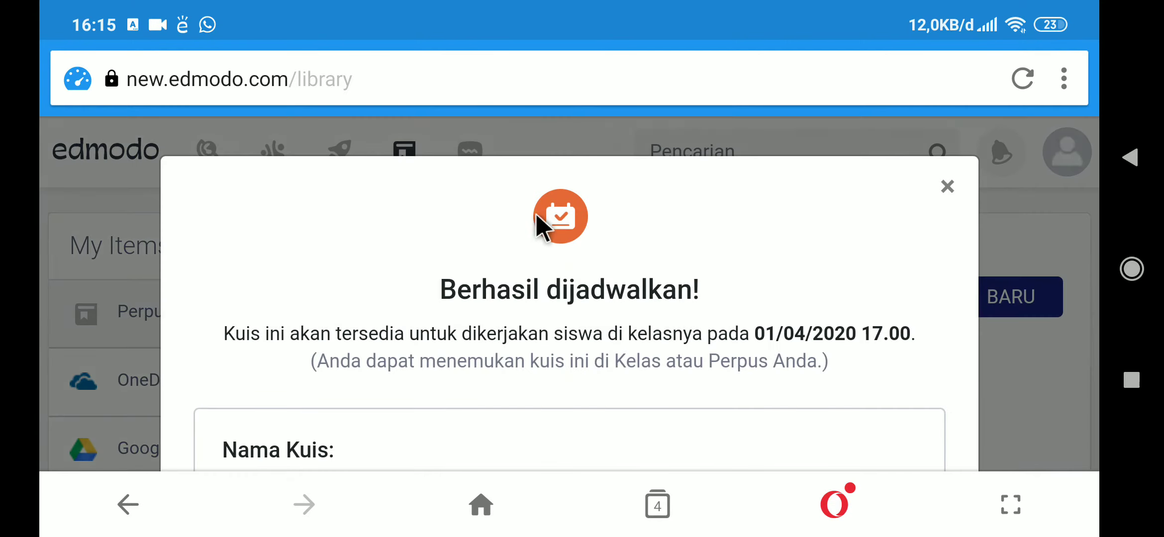
pyautogui.scroll(-5, 546, 229)
pyautogui.click(615, 460)
pyautogui.scroll(-2, 746, 278)
pyautogui.scroll(2, 995, 260)
pyautogui.scroll(-2, 1003, 278)
pyautogui.scroll(2, 1006, 249)
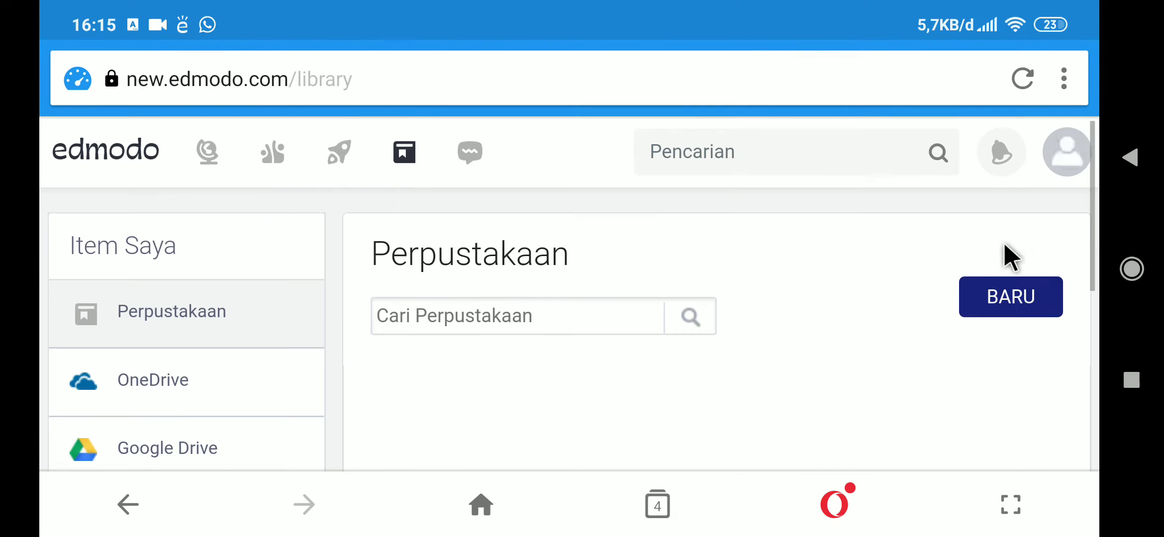
# Create a new quiz from the library and bring up its description fields.
pyautogui.click(1012, 299)
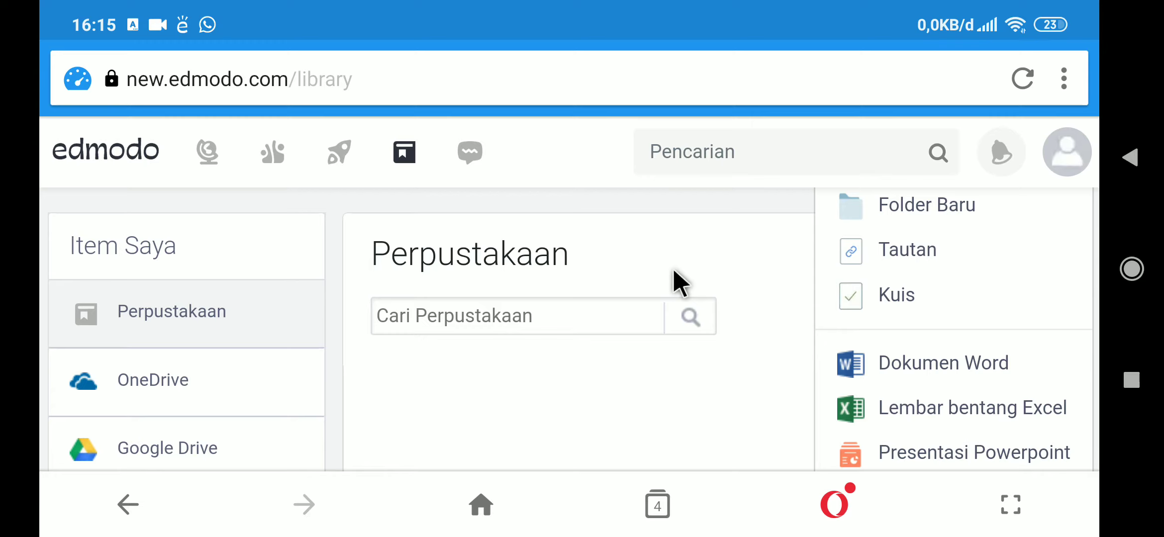
pyautogui.click(923, 295)
pyautogui.scroll(-5, 673, 323)
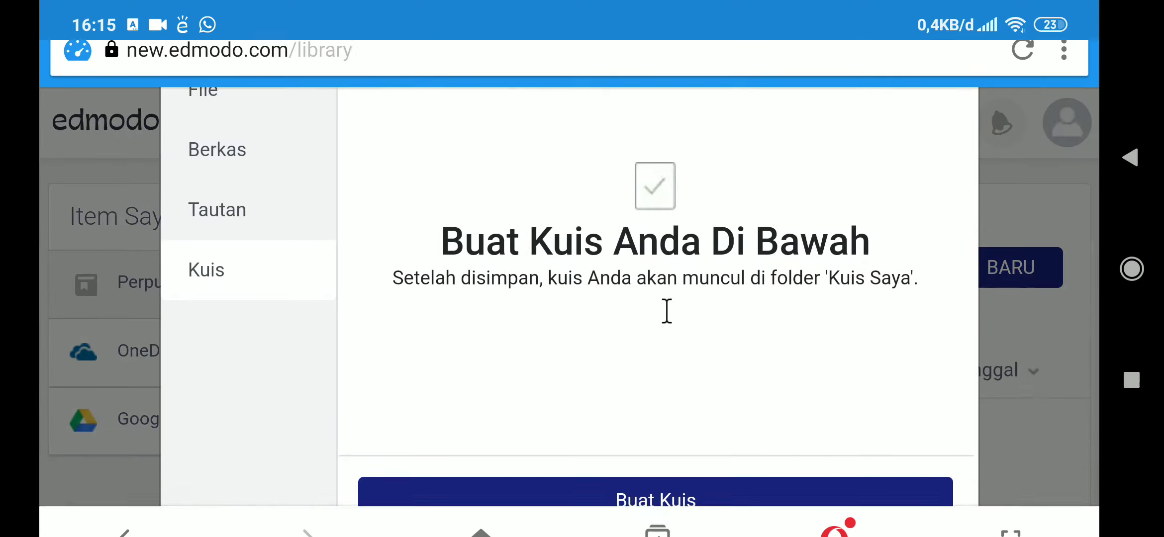
pyautogui.click(706, 465)
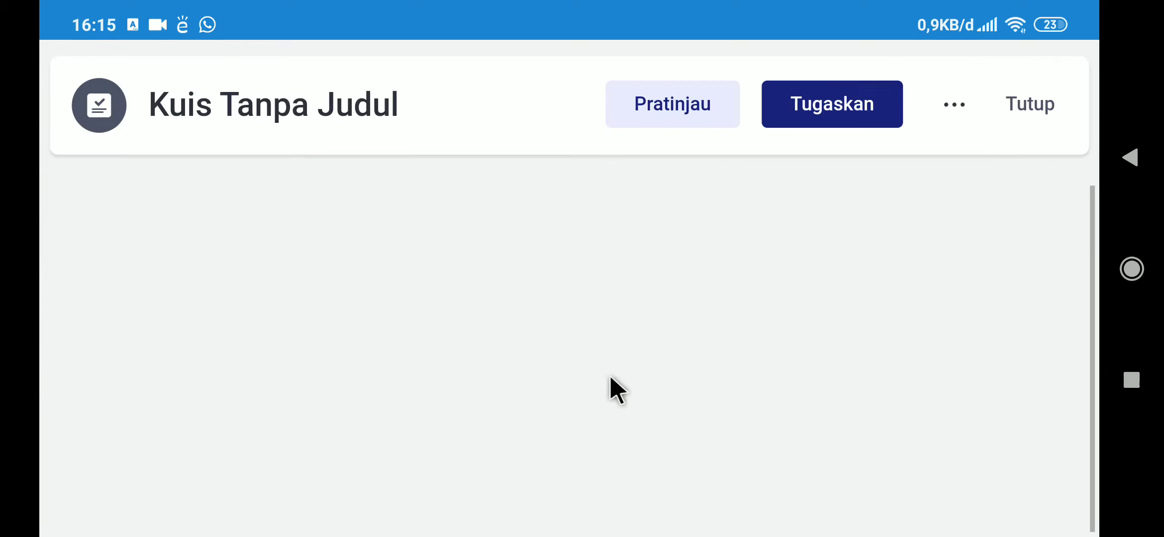
pyautogui.scroll(-2, 621, 392)
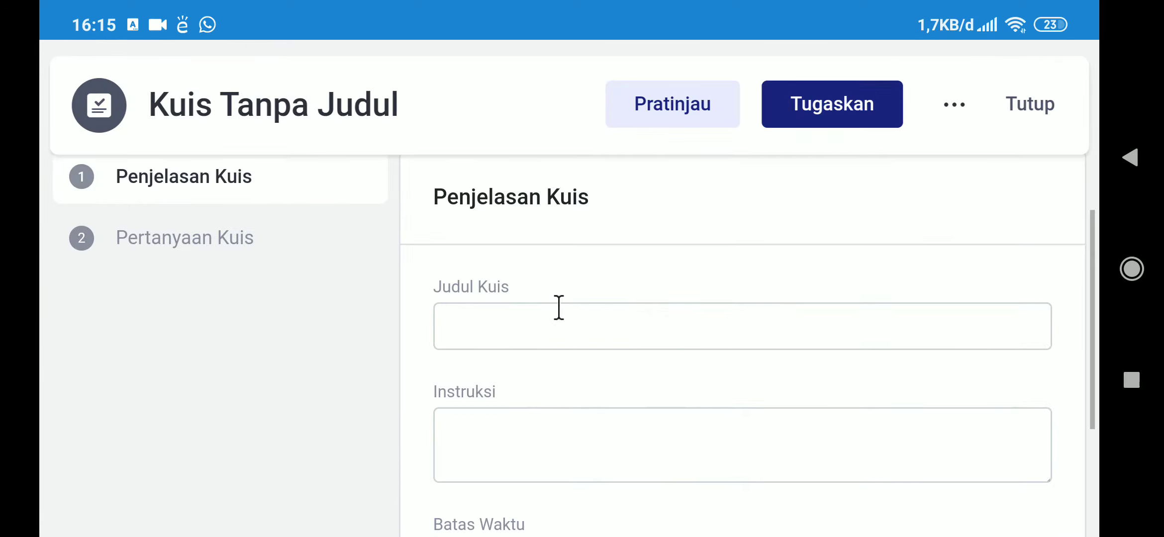
# Title the new quiz "PENILAIAN TENGAH SEMESTER".
pyautogui.click(499, 325)
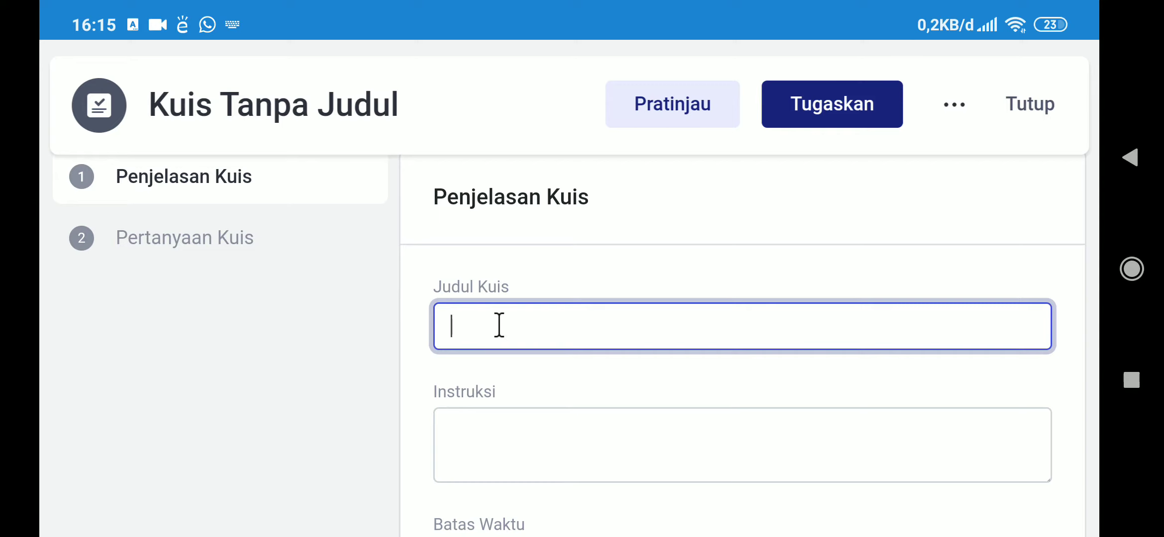
pyautogui.write('pe')
pyautogui.press('BackSpace')
pyautogui.press('BackSpace')
pyautogui.write('PE')
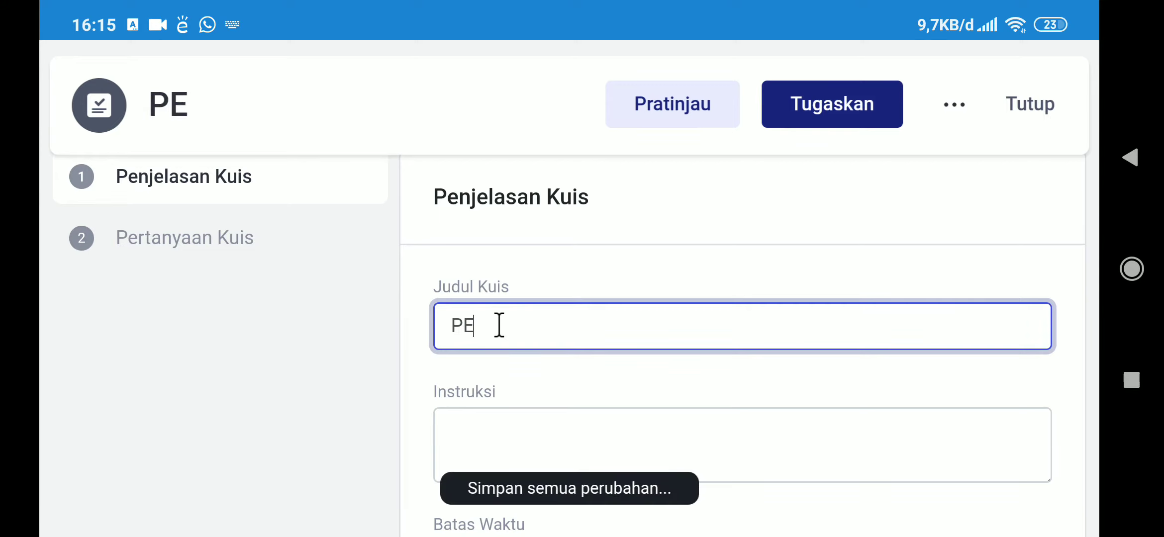
pyautogui.write('NILAIN')
pyautogui.press('BackSpace')
pyautogui.write('AN')
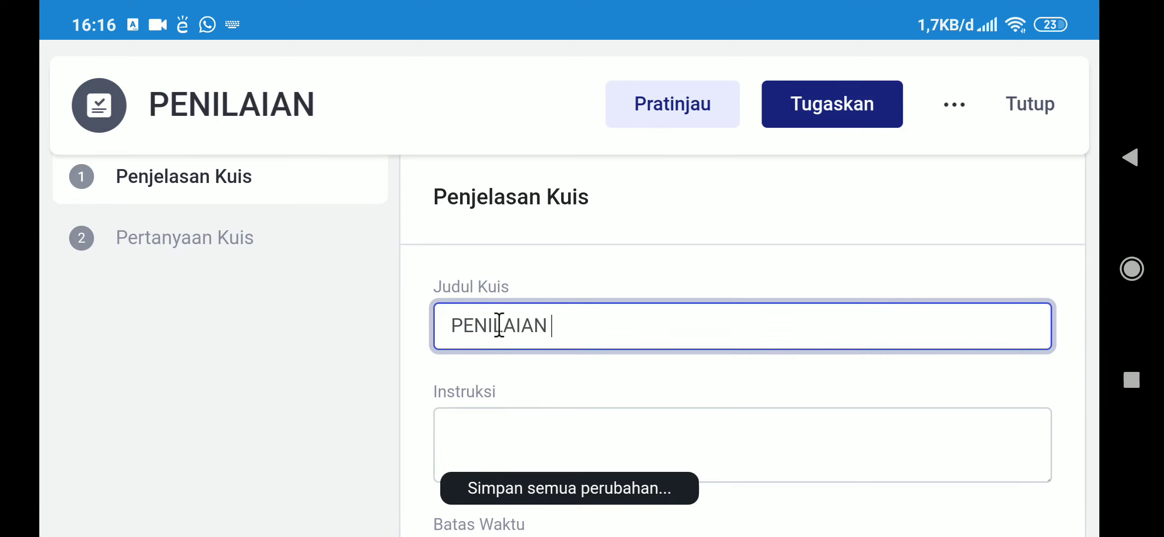
pyautogui.write(' TENGAH SE')
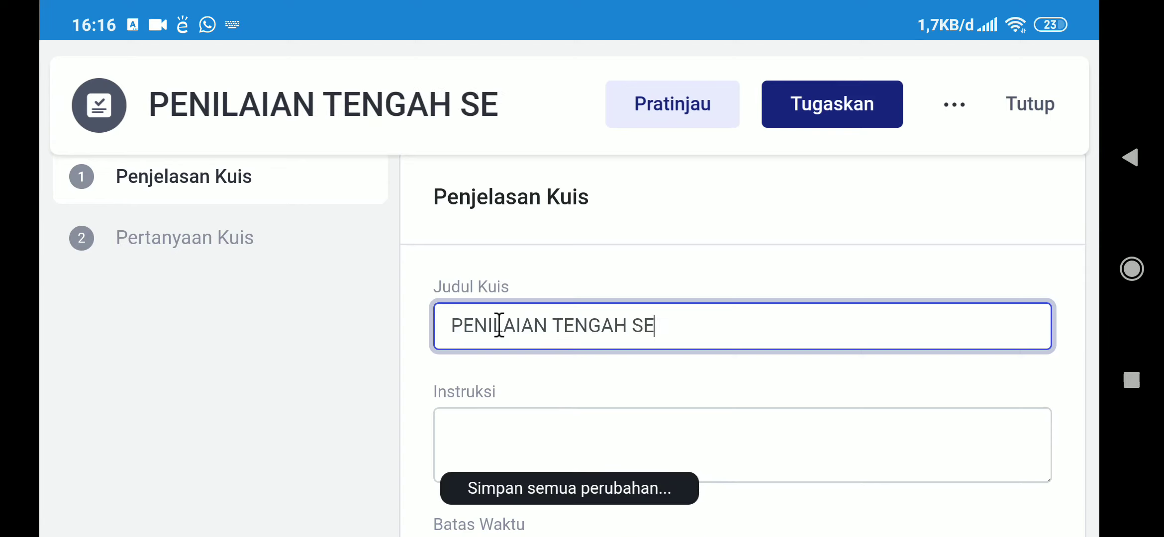
pyautogui.write('MESTER')
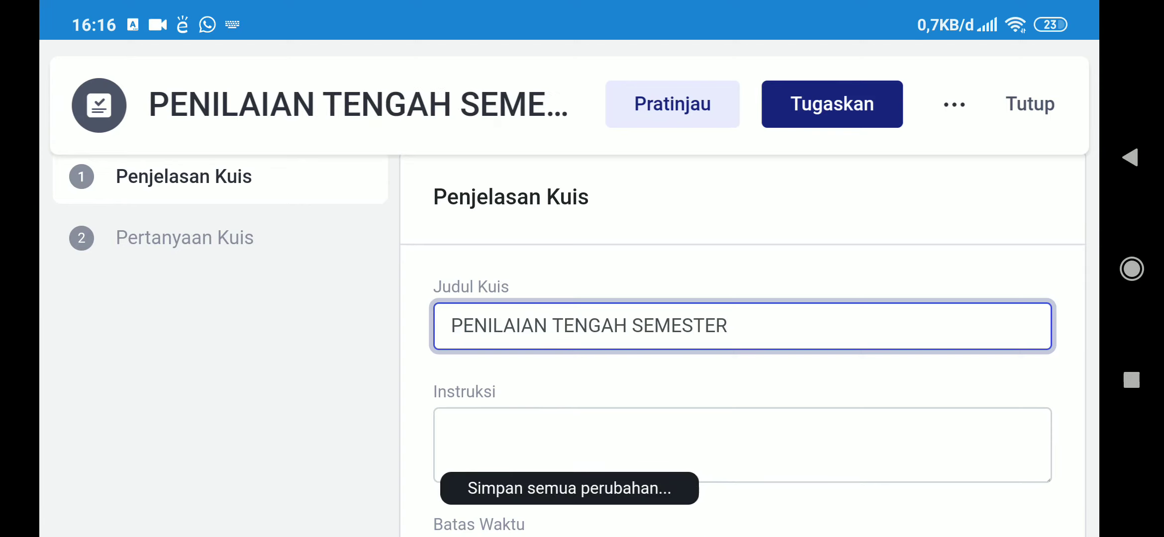
# Enter the quiz instructions "Jawablah pertanyaan berikut dengan benar dan singkat!".
pyautogui.scroll(-2, 496, 323)
pyautogui.scroll(1, 496, 274)
pyautogui.scroll(-1, 497, 274)
pyautogui.click(499, 274)
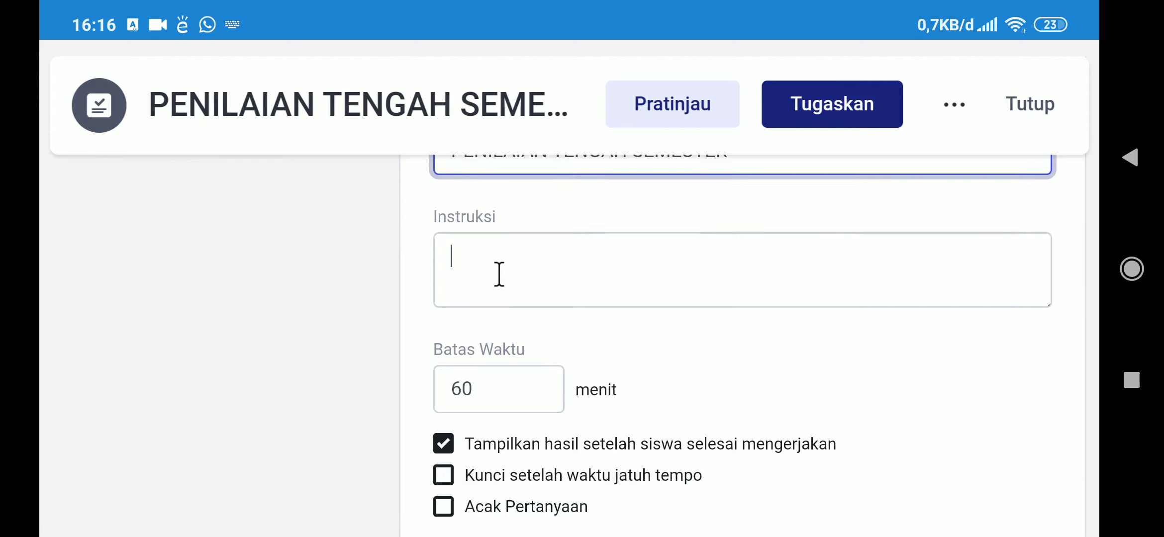
pyautogui.write('JAWA')
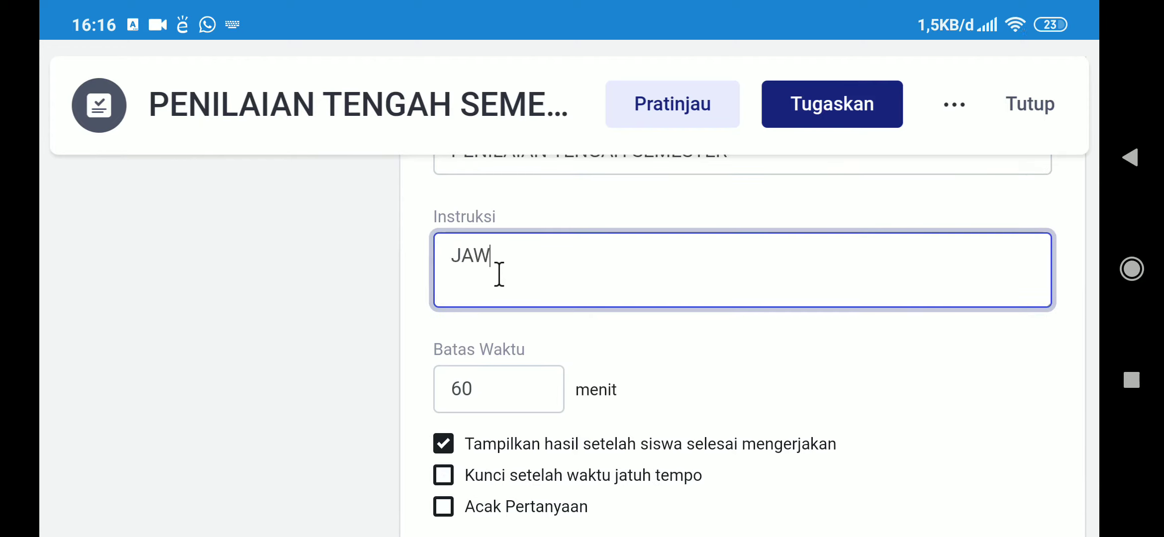
pyautogui.press('BackSpace')
pyautogui.press('BackSpace')
pyautogui.press('BackSpace')
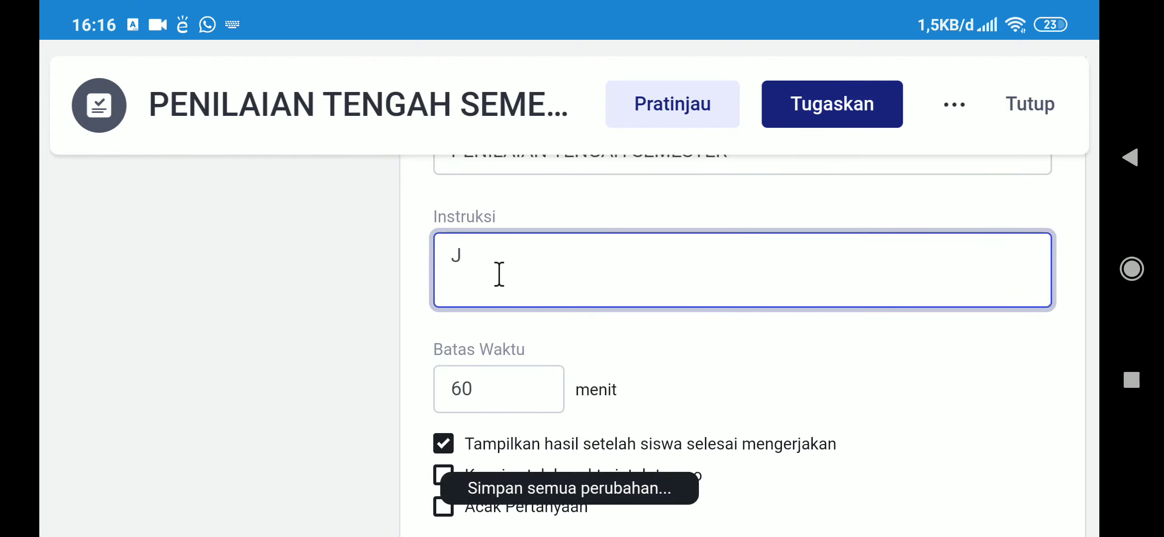
pyautogui.write('awablah pertanyaan berikut de')
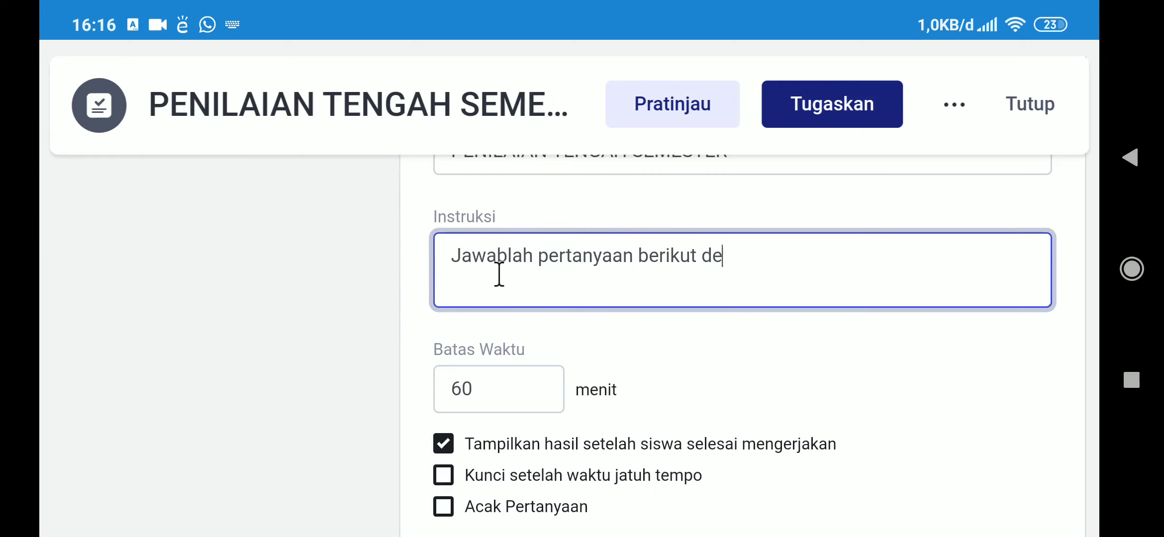
pyautogui.write('ngan benar da')
pyautogui.press('BackSpace')
pyautogui.write('an')
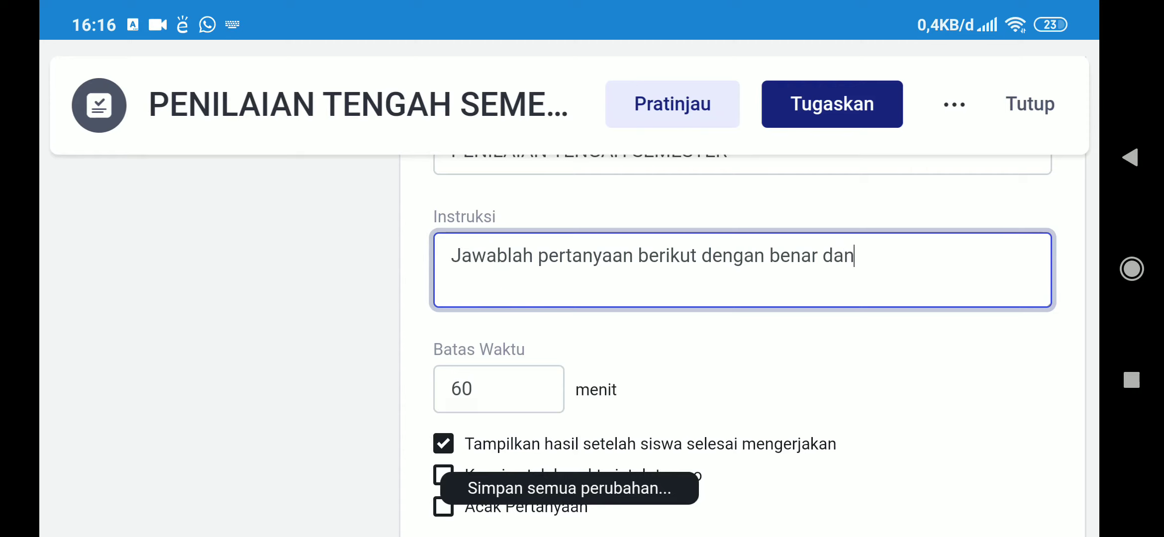
pyautogui.write(' singkat!')
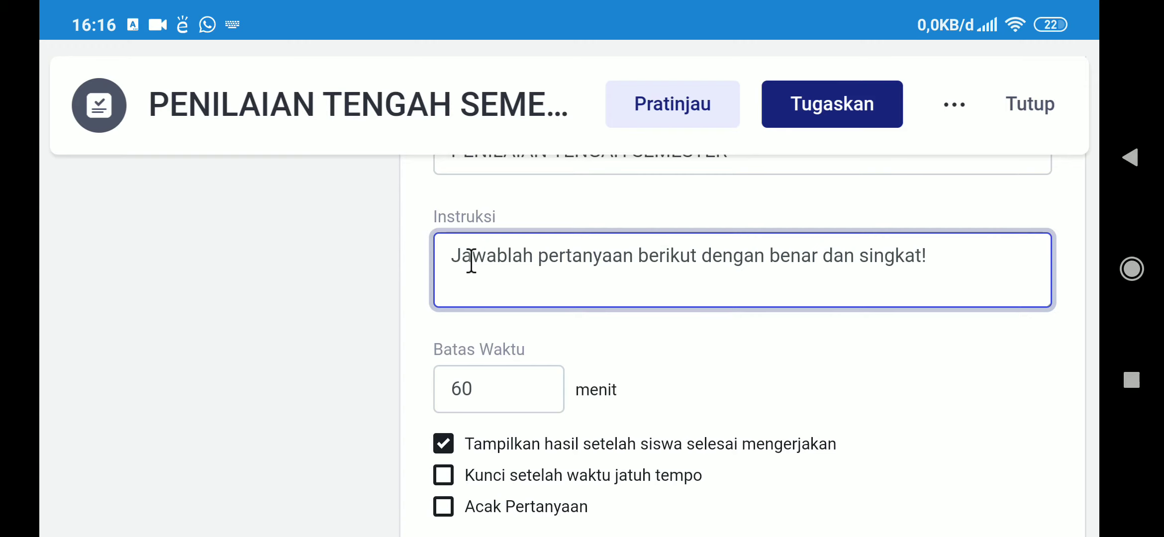
pyautogui.click(726, 268)
# Keep the 60-minute time limit, disable showing results after completion, and enable locking after the due time and question shuffling.
pyautogui.scroll(-1, 726, 269)
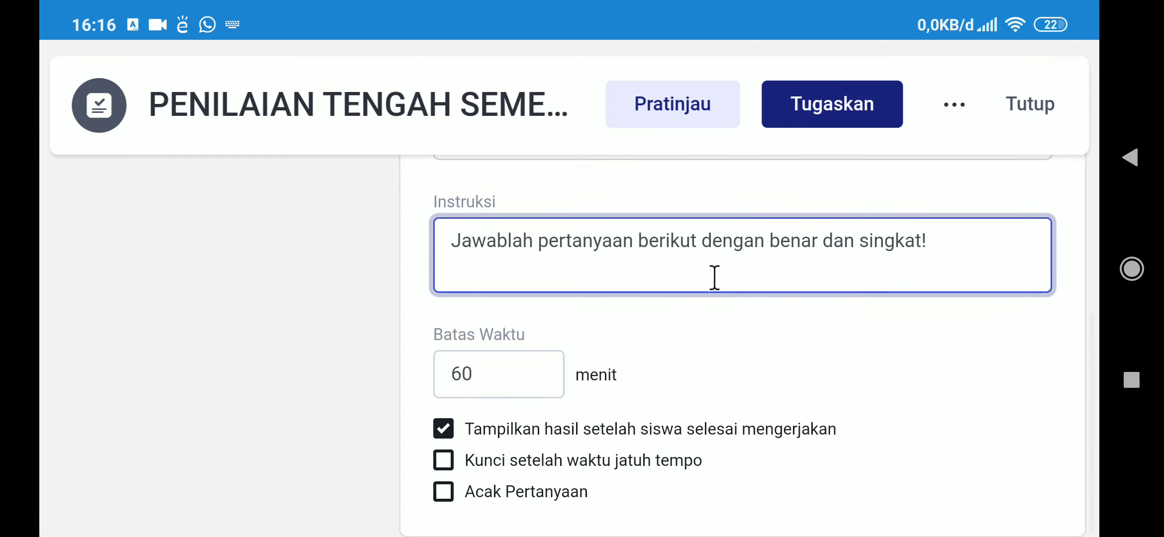
pyautogui.click(527, 376)
pyautogui.moveTo(527, 377); pyautogui.dragTo(439, 377)
pyautogui.click(510, 373)
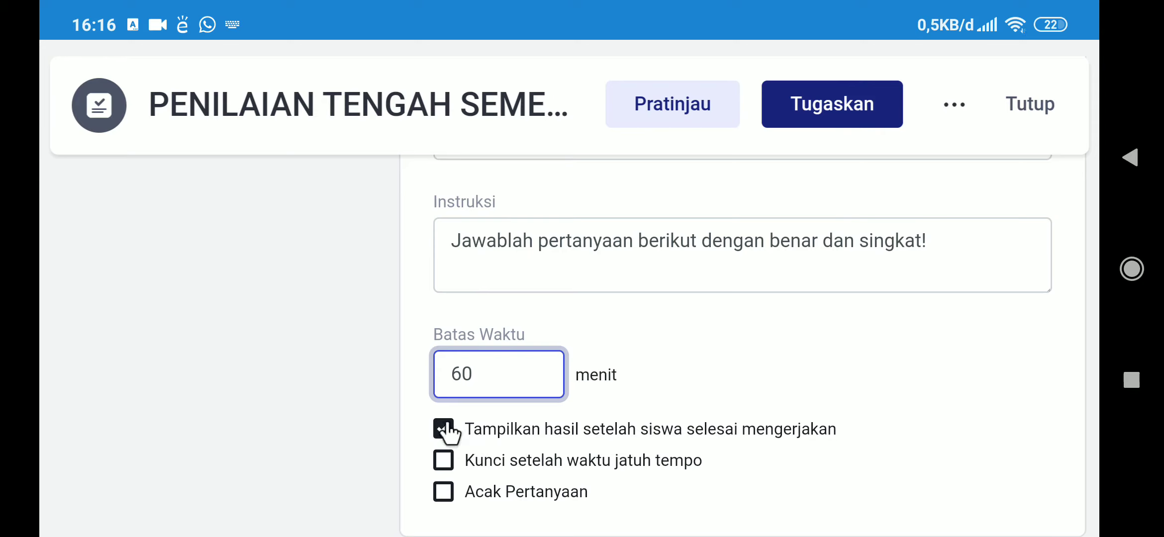
pyautogui.click(445, 429)
pyautogui.click(450, 460)
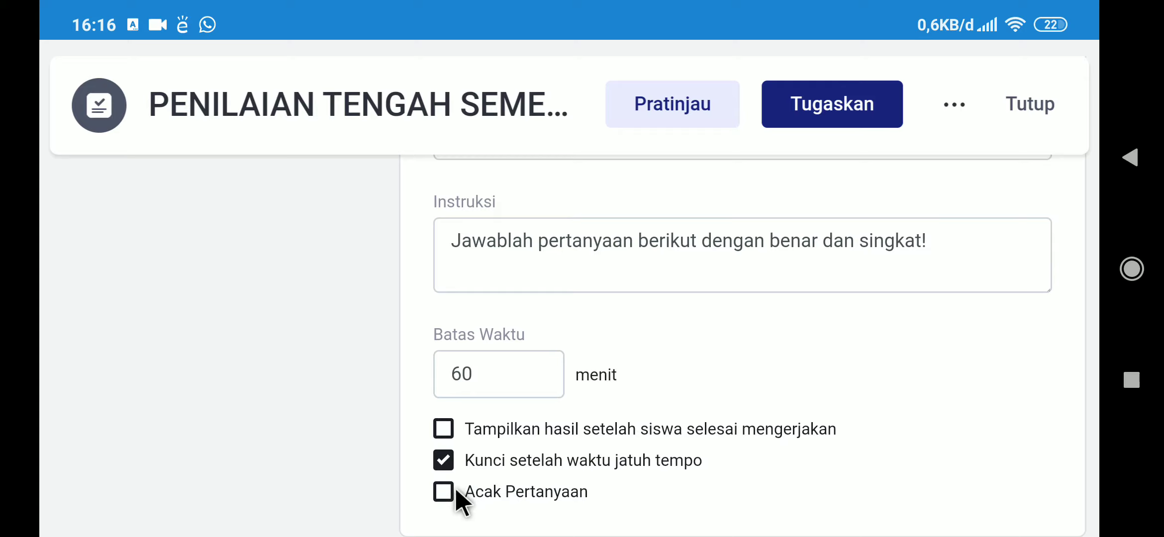
pyautogui.click(443, 491)
# Go to the quiz questions and set question 1's type to Jawaban Singkat.
pyautogui.scroll(5, 744, 442)
pyautogui.scroll(-5, 746, 442)
pyautogui.scroll(3, 527, 405)
pyautogui.scroll(-2, 378, 371)
pyautogui.scroll(1, 177, 247)
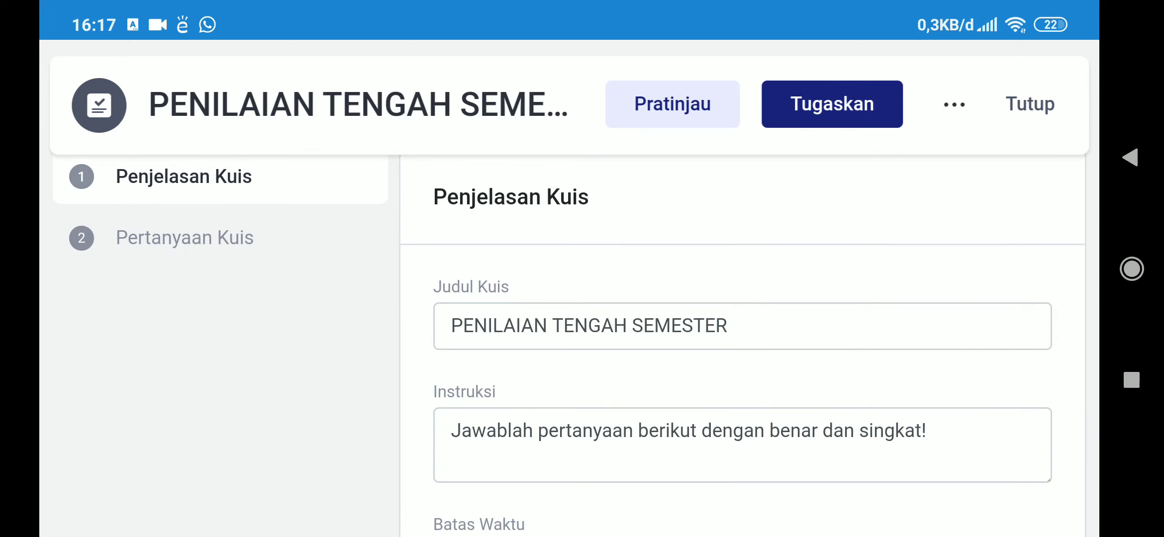
pyautogui.click(187, 237)
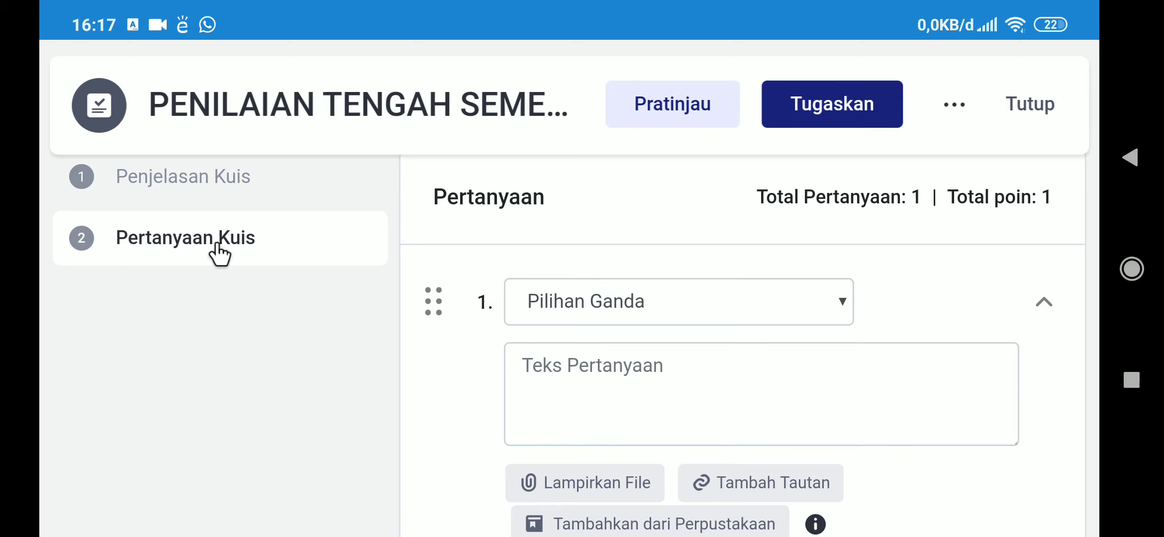
pyautogui.click(829, 312)
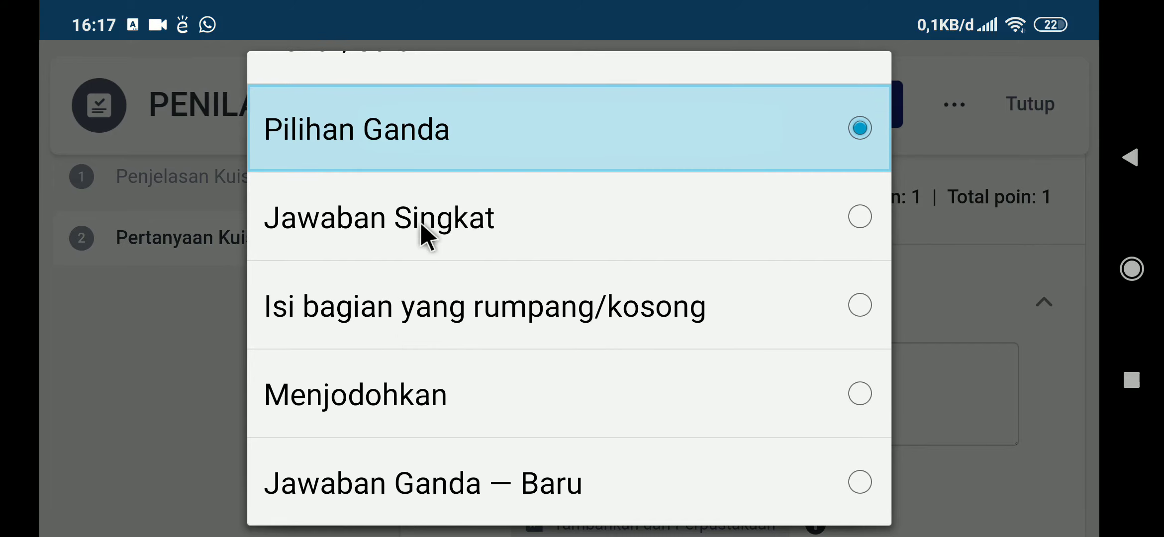
pyautogui.click(425, 236)
# Enter "Wabah apa yang sedang menimpa dunia saat ini?" as the text of question 1.
pyautogui.click(646, 373)
pyautogui.scroll(-1, 646, 373)
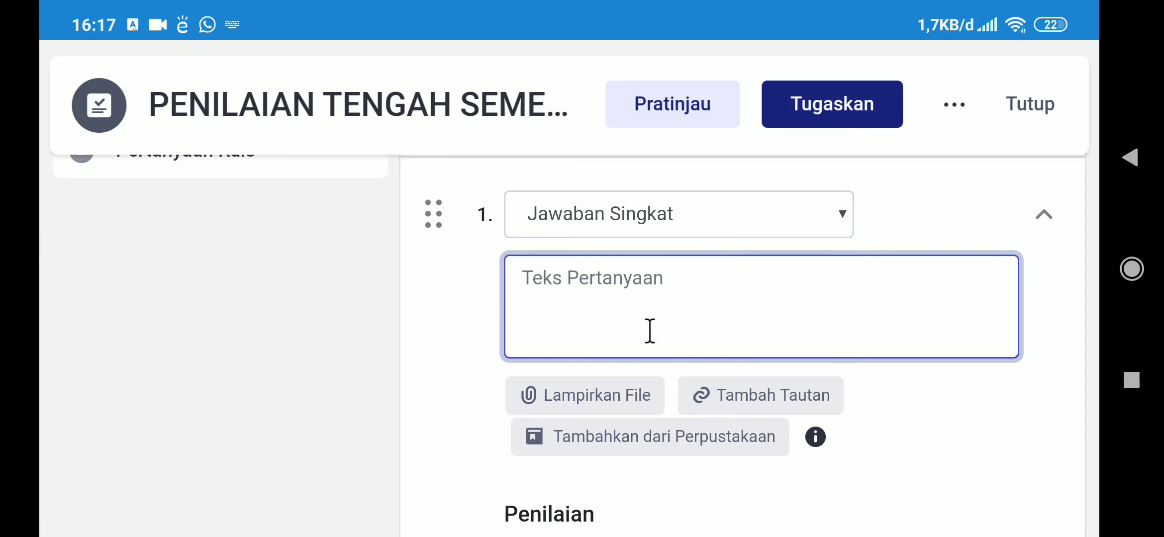
pyautogui.write('Apa')
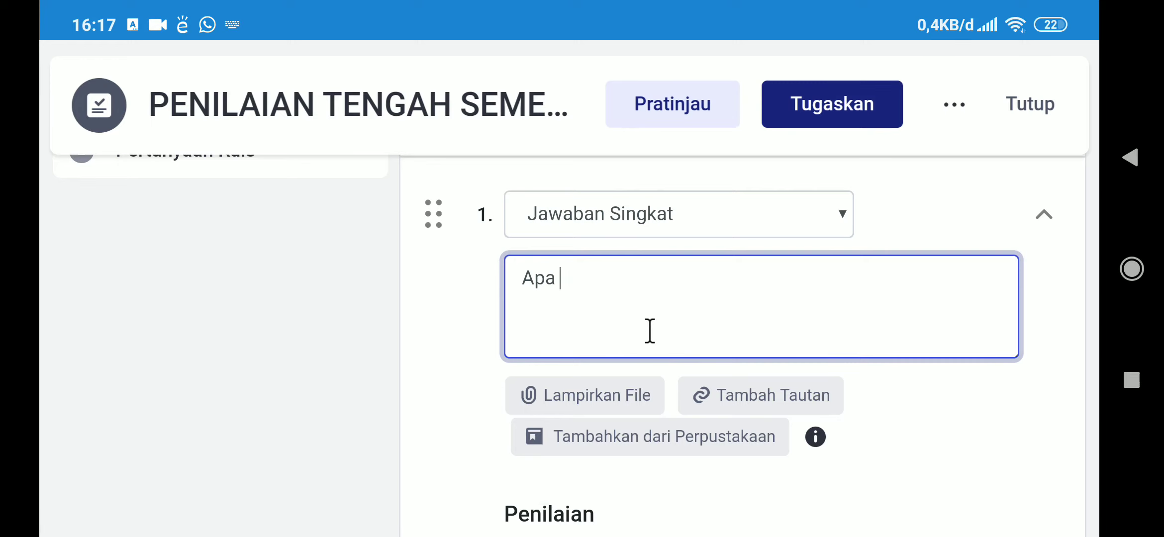
pyautogui.write('wabah')
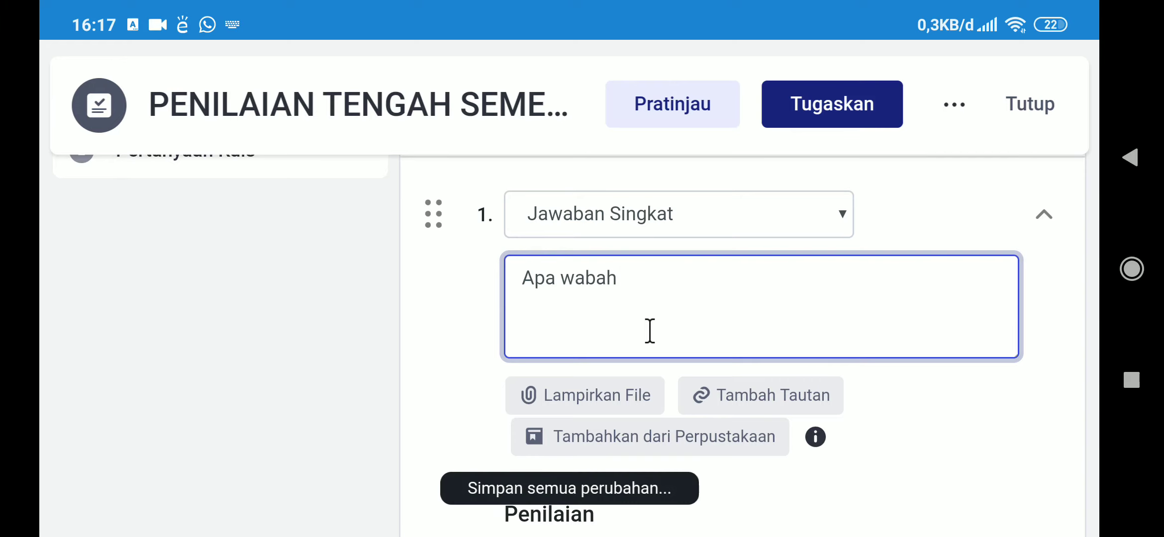
pyautogui.press('BackSpace')
pyautogui.press('BackSpace')
pyautogui.press('BackSpace')
pyautogui.press('BackSpace')
pyautogui.press('BackSpace')
pyautogui.press('BackSpace')
pyautogui.press('BackSpace')
pyautogui.write('w')
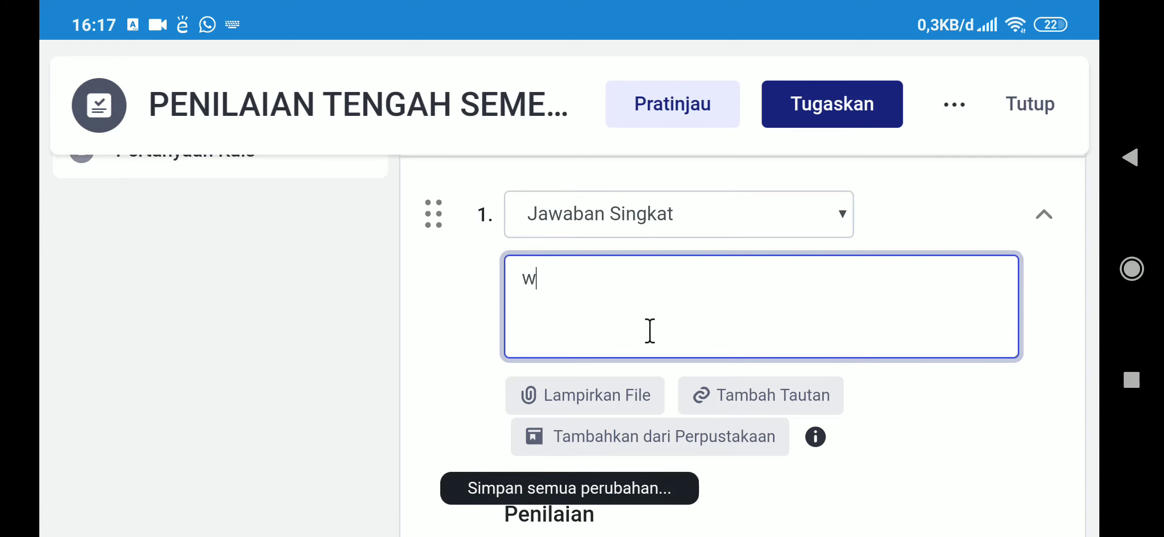
pyautogui.press('BackSpace')
pyautogui.write('Wabah apa yang')
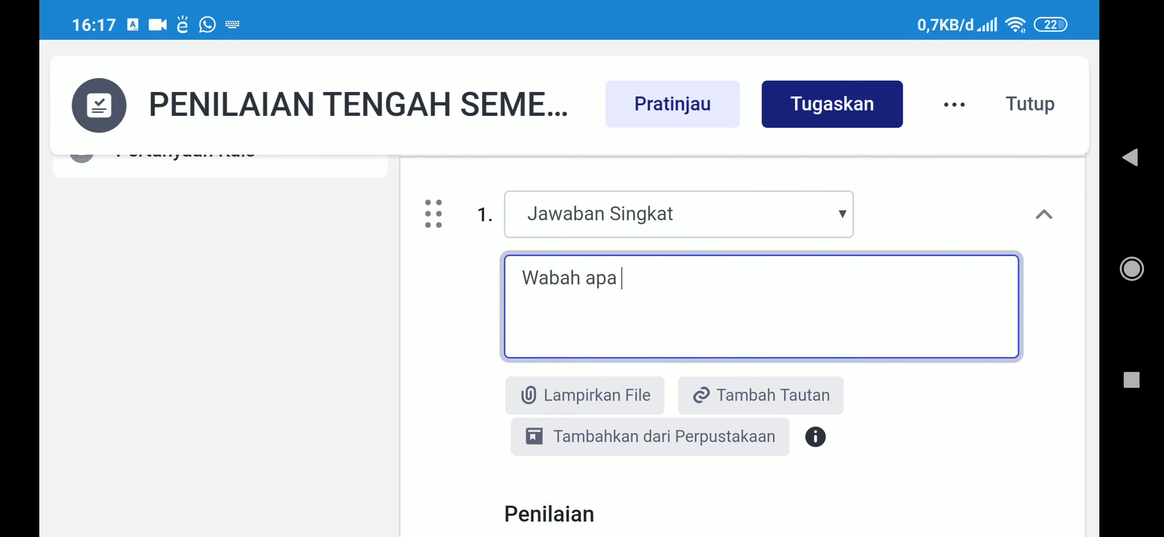
pyautogui.write(' sedang menimpa dunia saat ini?')
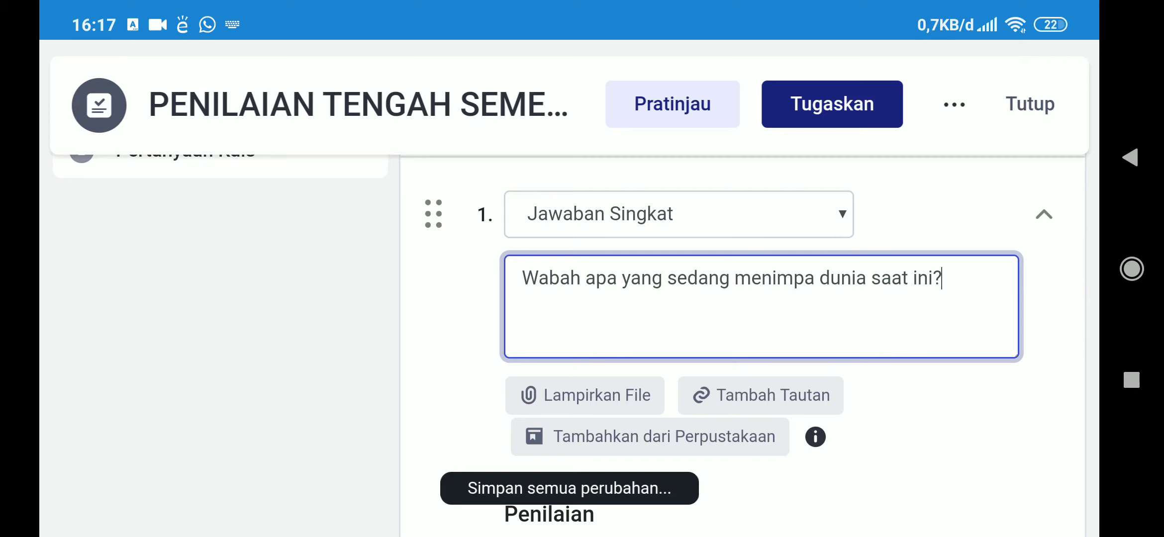
# Review the attachment options for question 1 and set its score to 10 points.
pyautogui.scroll(-2, 603, 329)
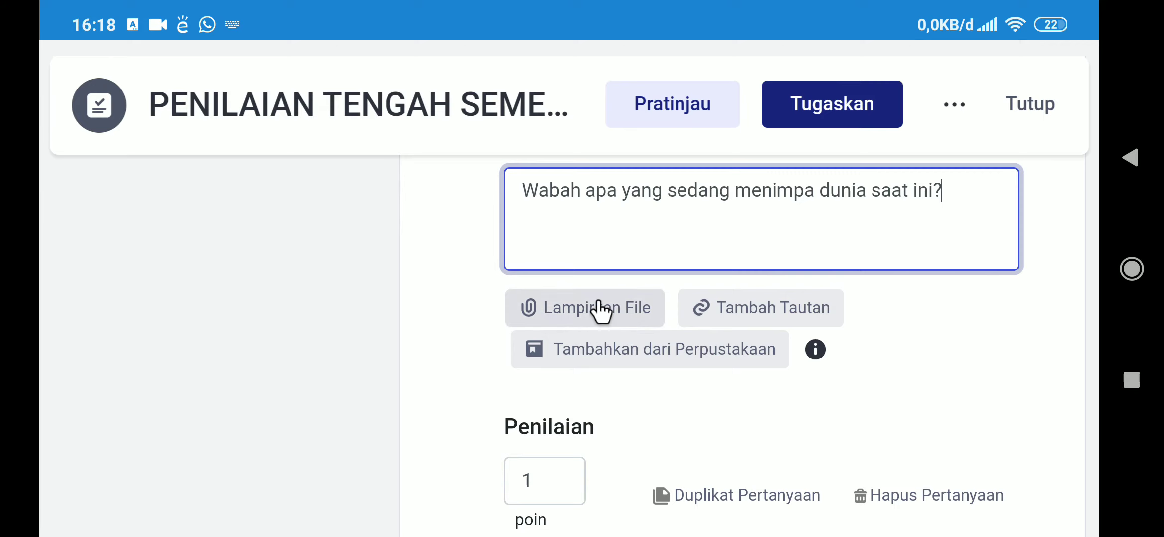
pyautogui.scroll(-2, 600, 310)
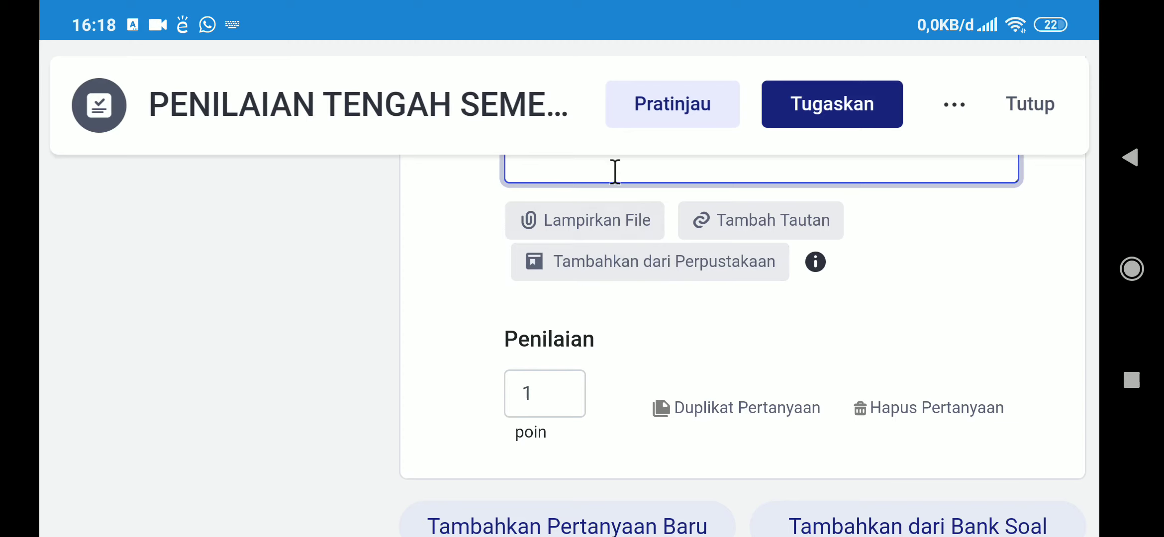
pyautogui.scroll(-1, 636, 261)
pyautogui.scroll(2, 639, 271)
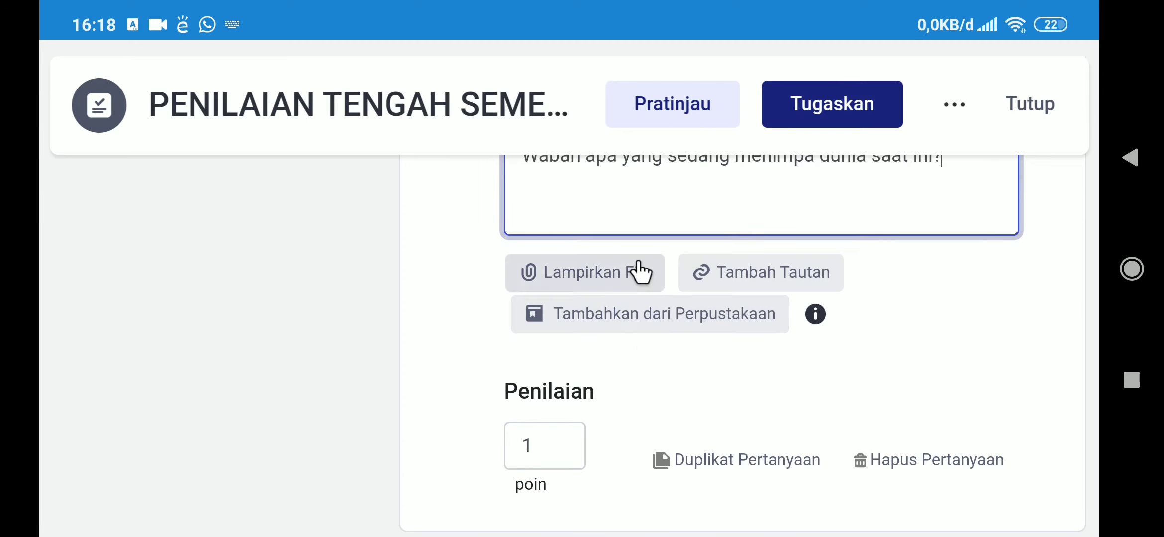
pyautogui.scroll(-2, 639, 271)
pyautogui.scroll(2, 574, 320)
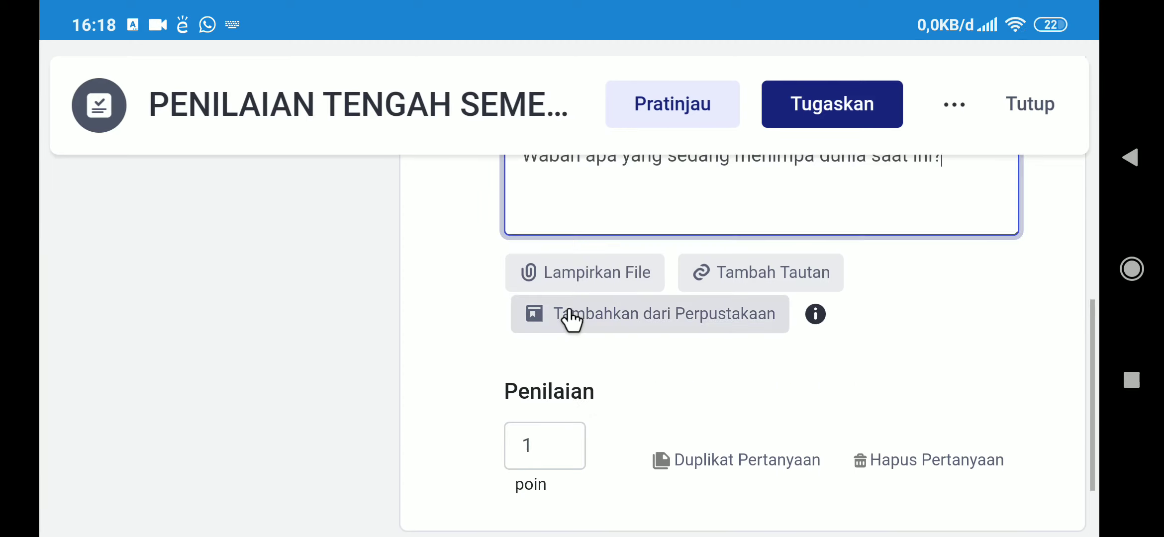
pyautogui.scroll(-2, 550, 455)
pyautogui.click(556, 359)
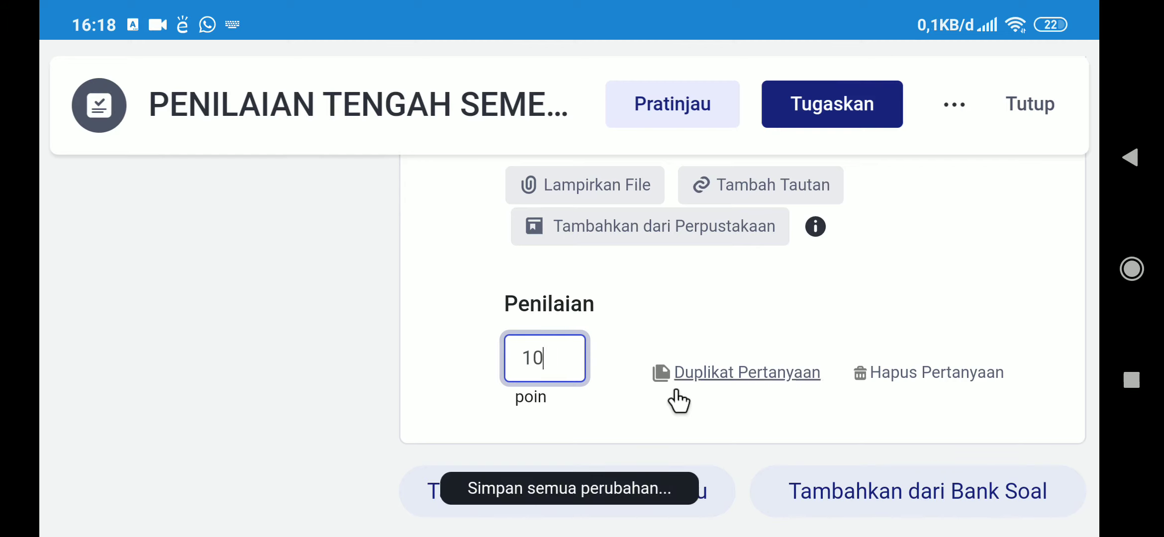
pyautogui.scroll(3, 680, 396)
pyautogui.scroll(-3, 680, 400)
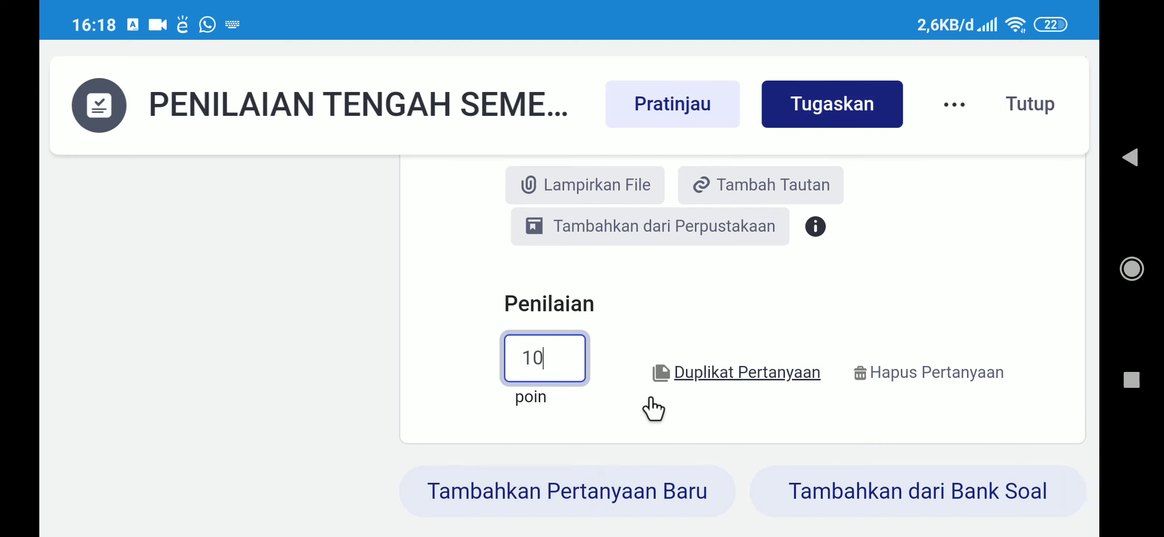
# Add a second Jawaban Singkat question with the text "Berapa hari masa inkubasi virus corana?".
pyautogui.click(559, 489)
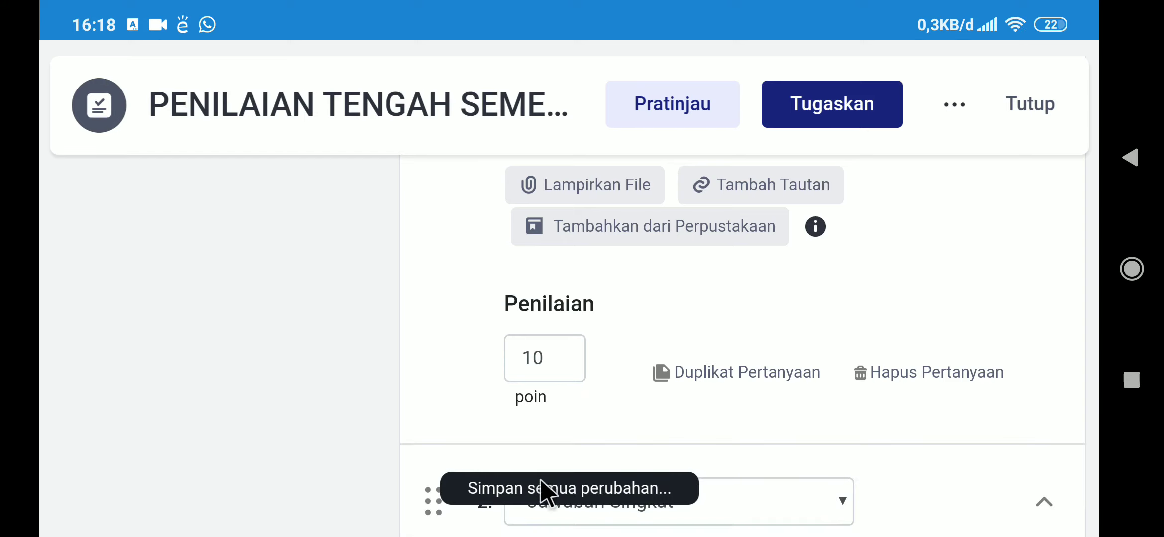
pyautogui.scroll(-3, 806, 463)
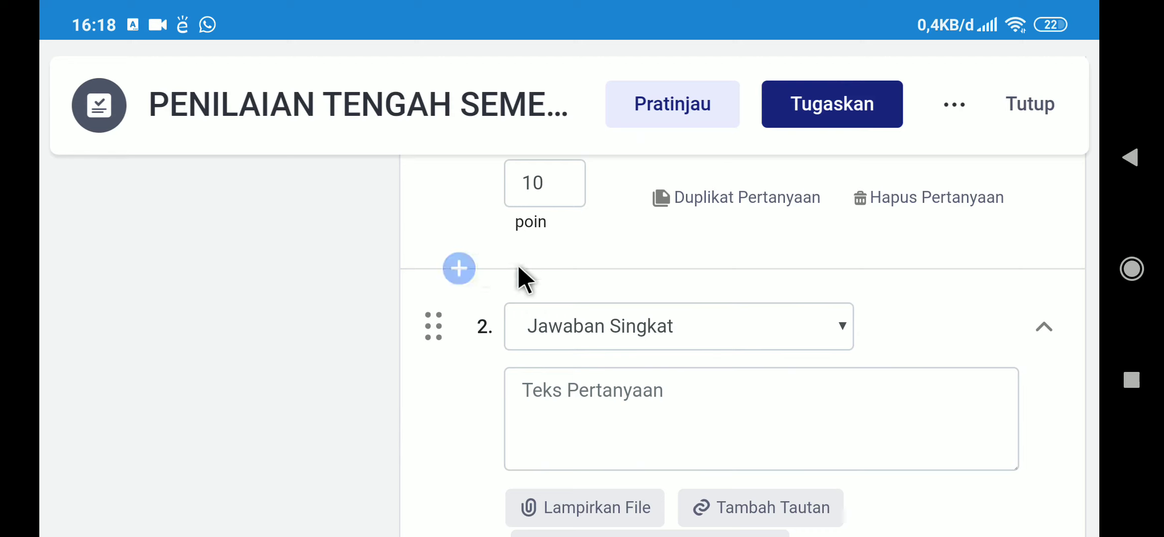
pyautogui.click(600, 392)
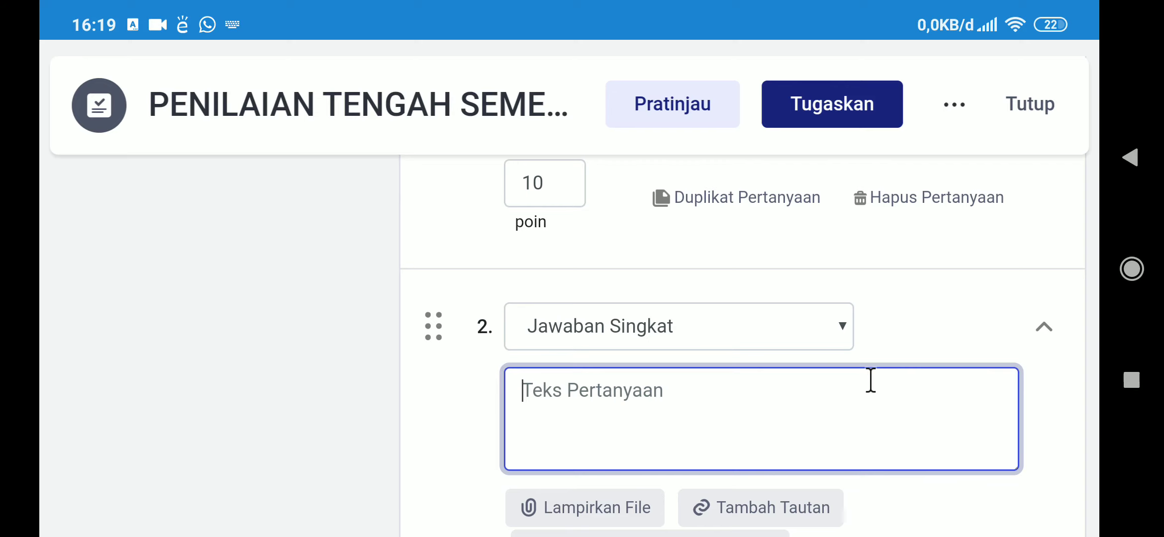
pyautogui.write('Be')
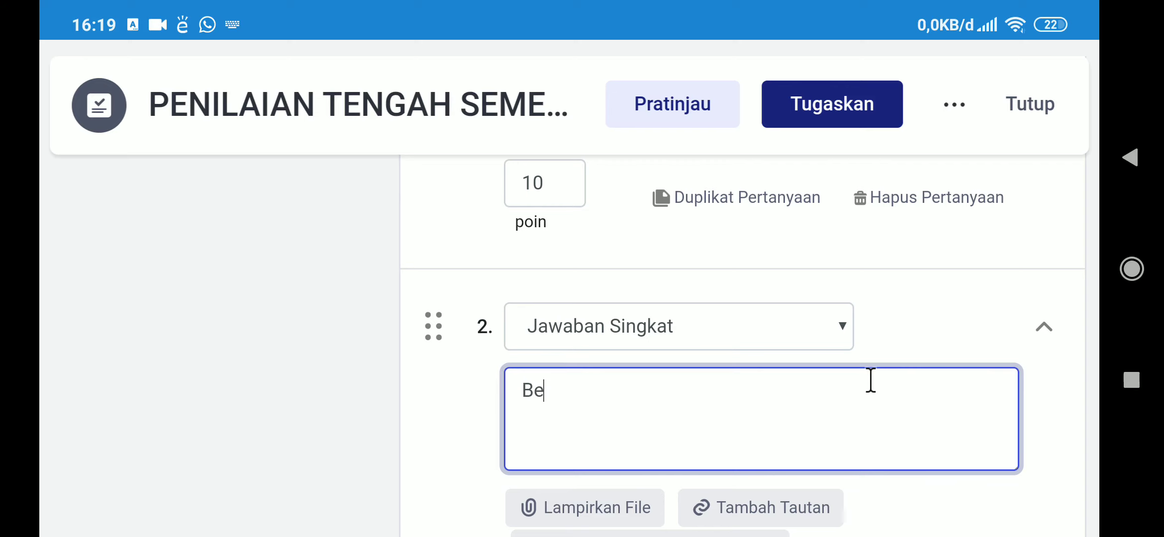
pyautogui.write('rapa')
pyautogui.press('BackSpace')
pyautogui.write('pa a')
pyautogui.press('BackSpace')
pyautogui.write('hari waba')
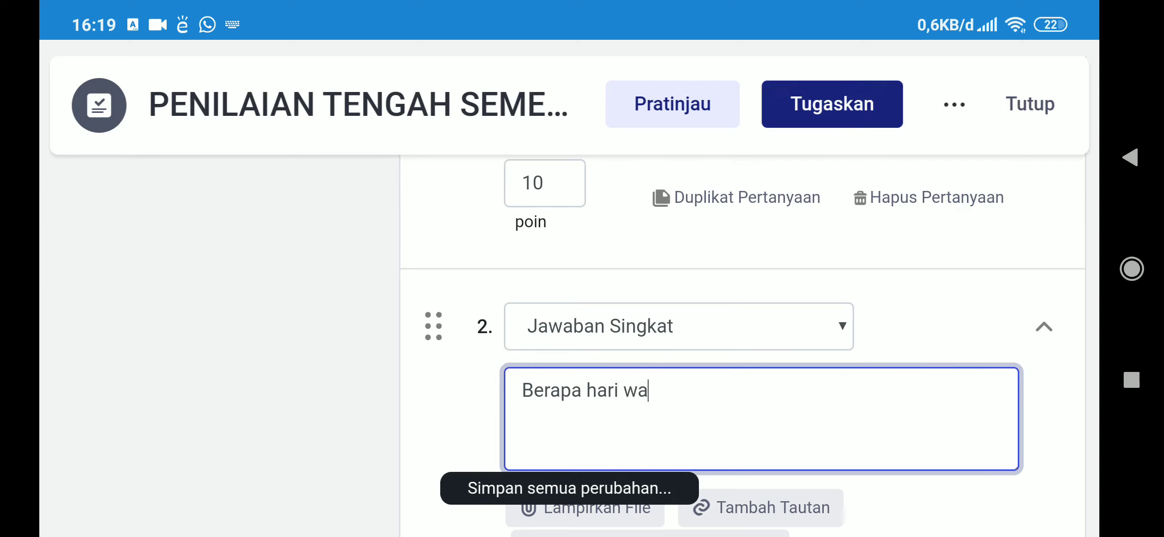
pyautogui.press('BackSpace')
pyautogui.press('BackSpace')
pyautogui.press('BackSpace')
pyautogui.press('BackSpace')
pyautogui.write('masa i')
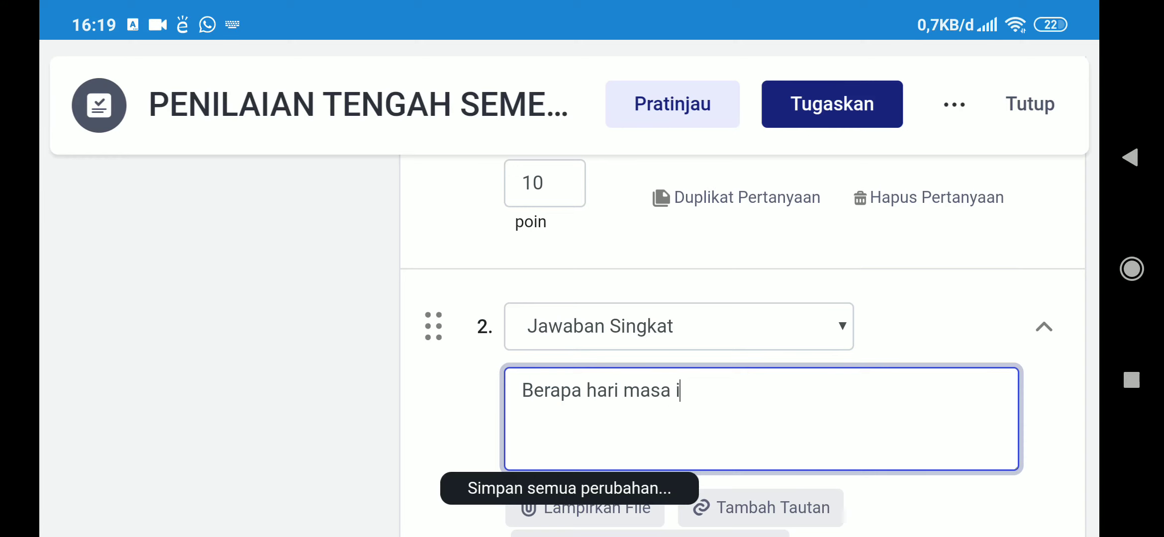
pyautogui.write('nkubasi v')
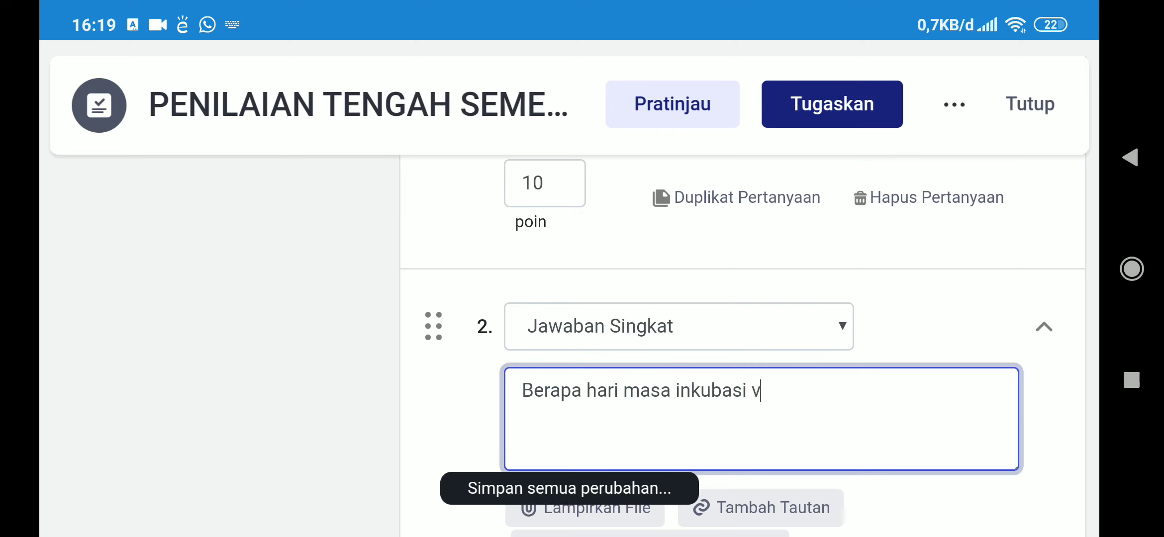
pyautogui.write('irus corana?')
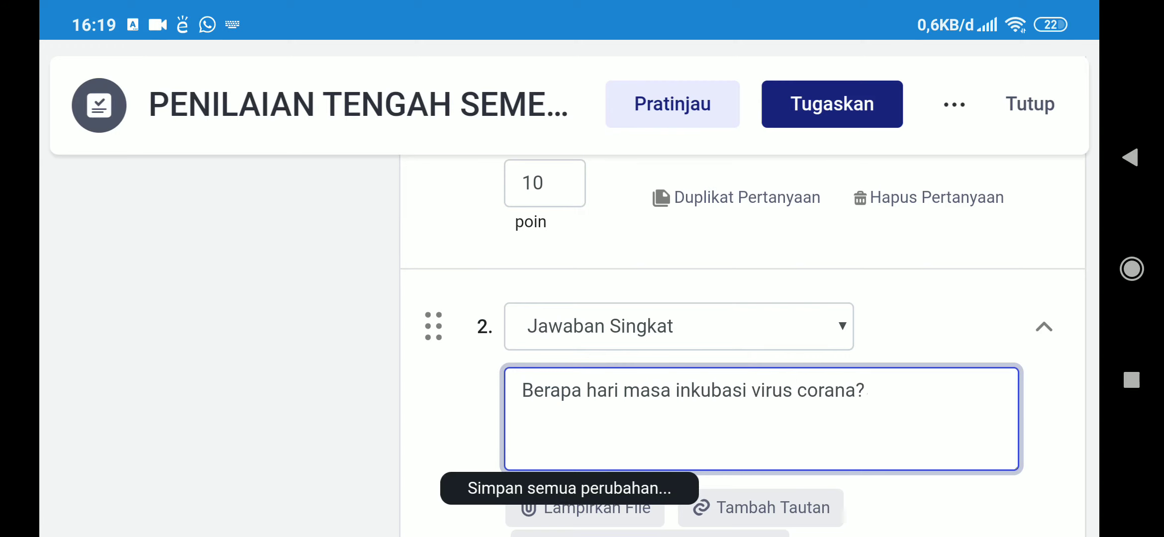
# Set the score of question 2 to 10 points.
pyautogui.scroll(-5, 779, 379)
pyautogui.scroll(-1, 745, 382)
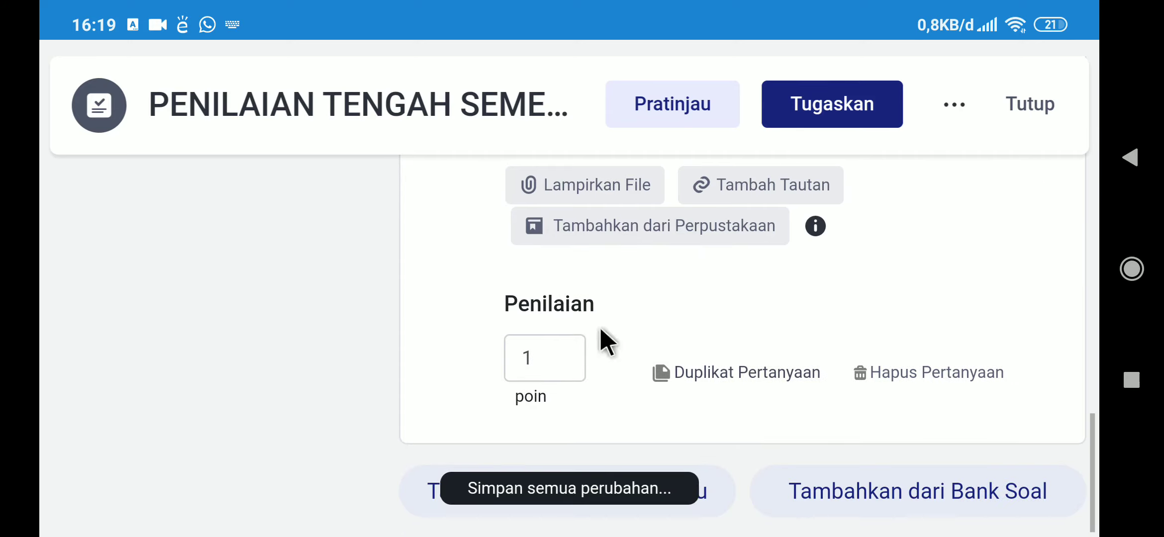
pyautogui.click(555, 351)
pyautogui.write('0')
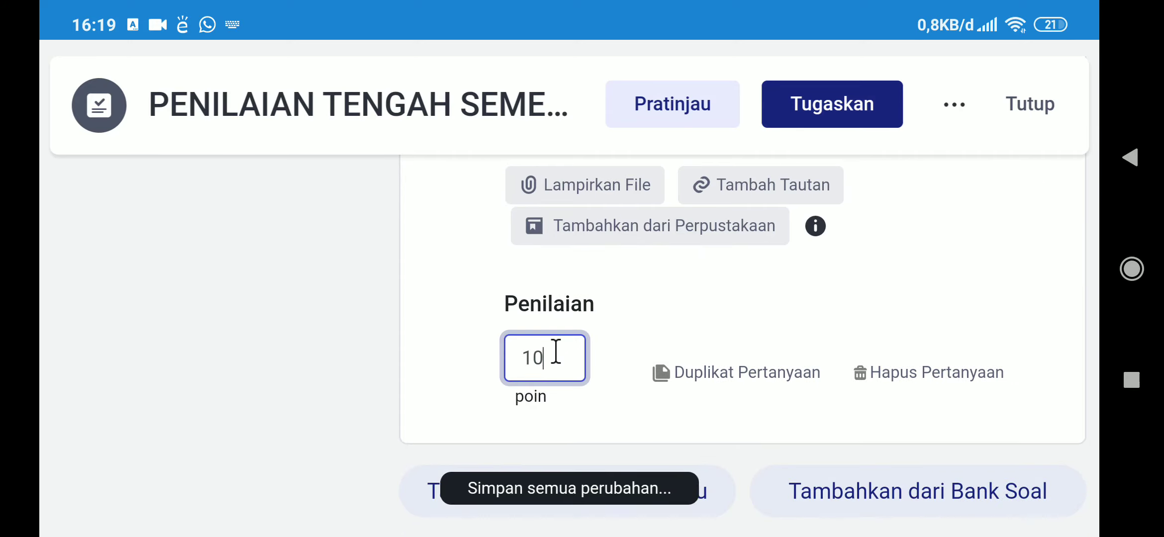
pyautogui.click(1004, 278)
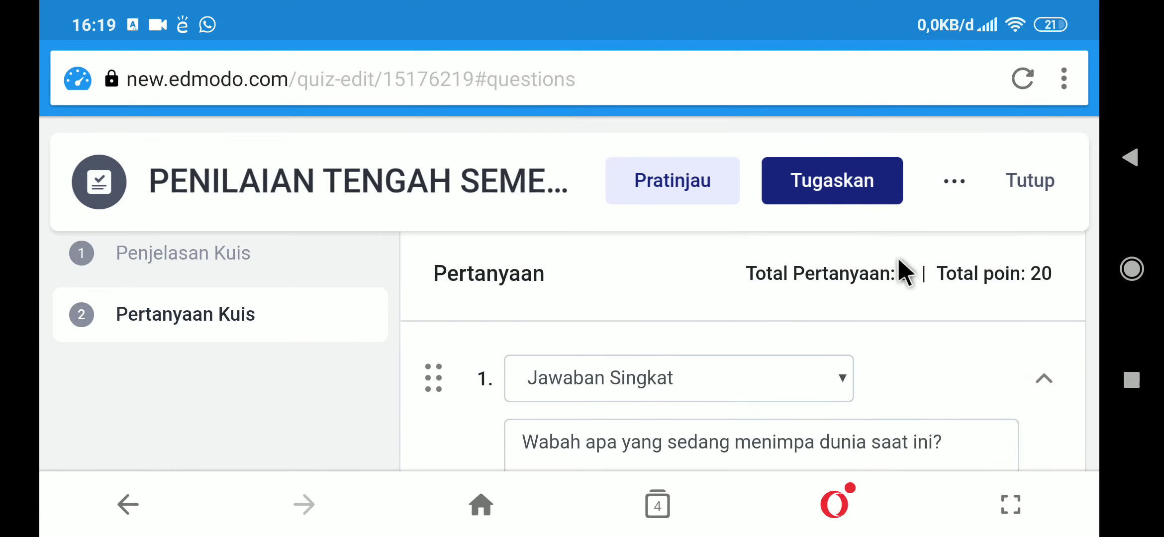
# Review both questions and collapse question 1 and question 2 to their summaries.
pyautogui.scroll(-5, 1051, 294)
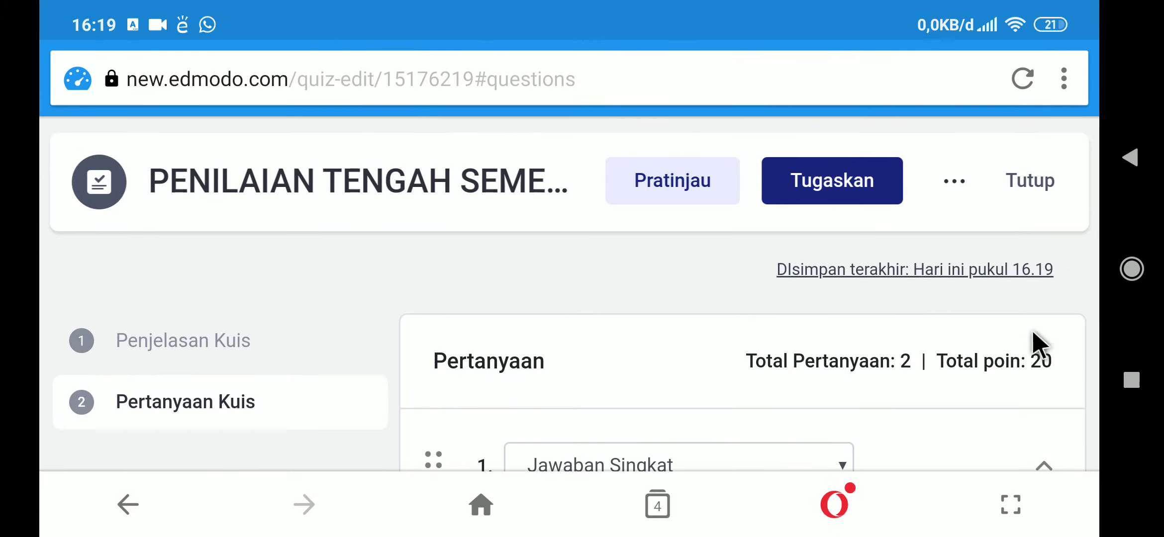
pyautogui.scroll(-10, 1033, 333)
pyautogui.scroll(-1, 647, 360)
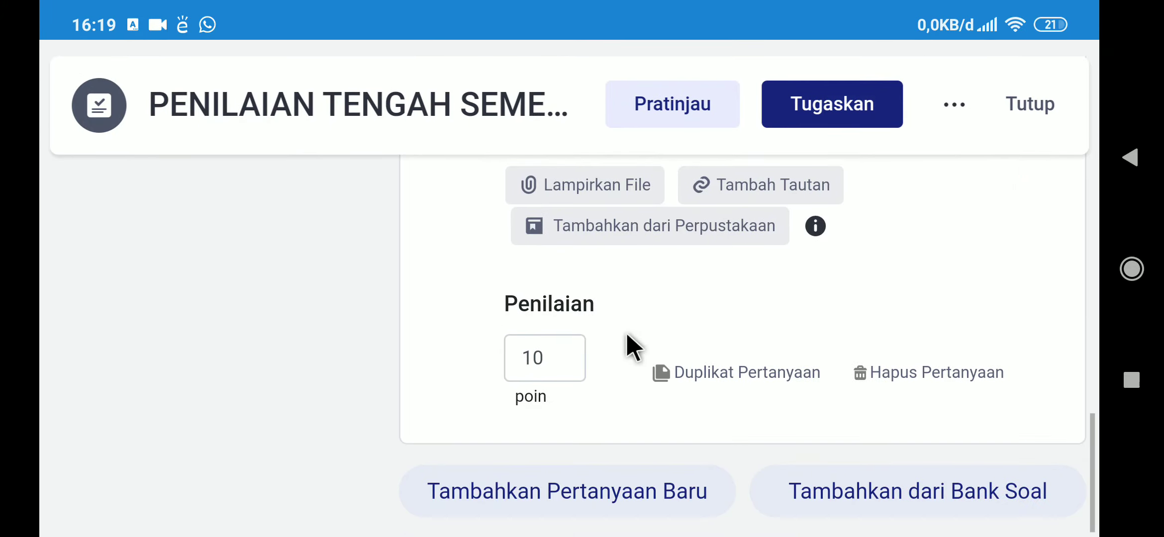
pyautogui.scroll(6, 493, 319)
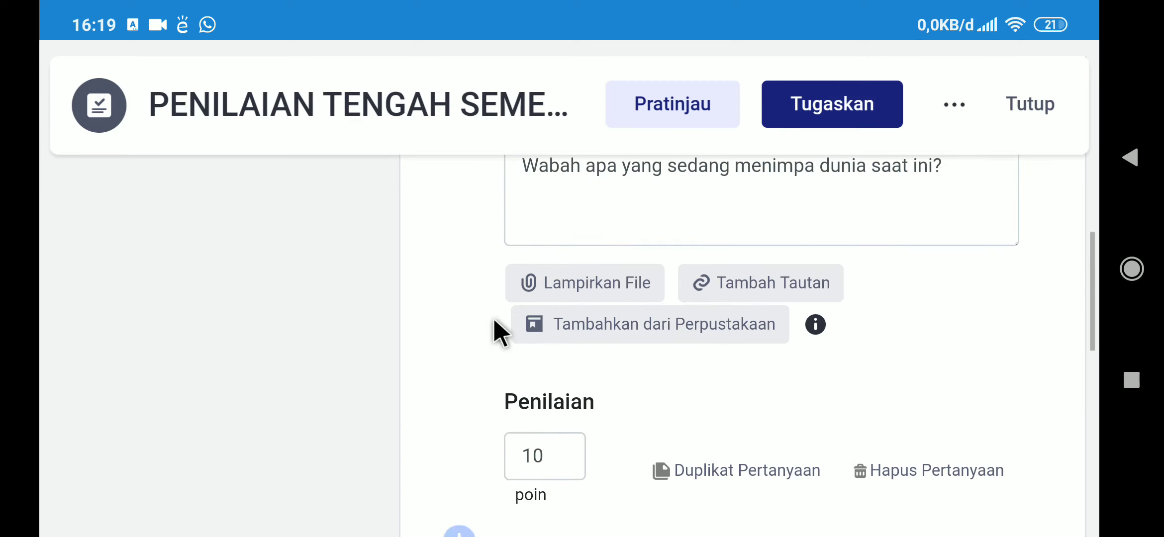
pyautogui.scroll(5, 597, 343)
pyautogui.scroll(-3, 616, 308)
pyautogui.scroll(2, 746, 278)
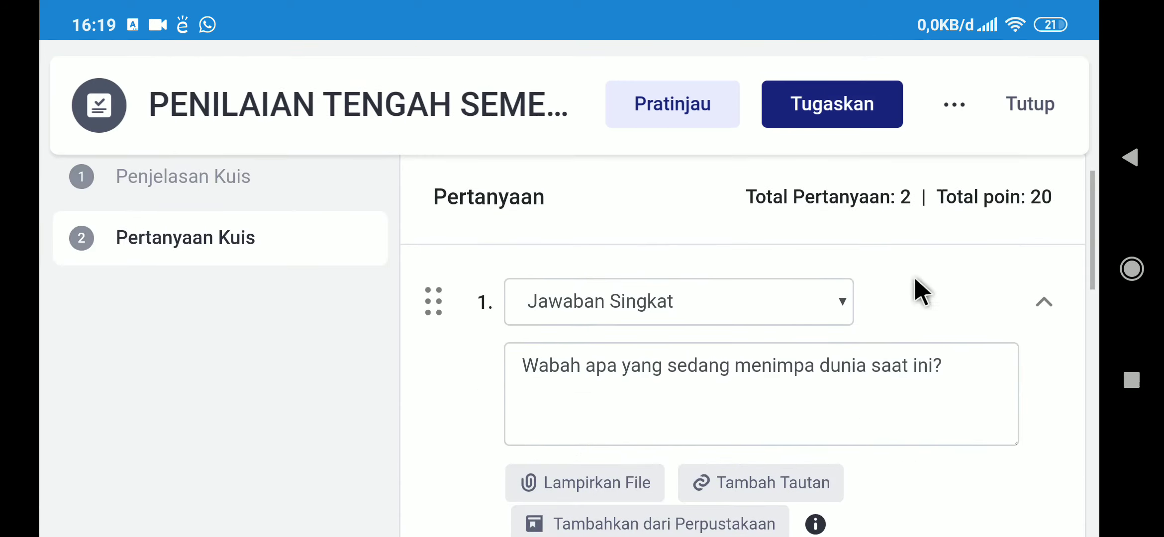
pyautogui.click(1041, 301)
pyautogui.scroll(-2, 1052, 343)
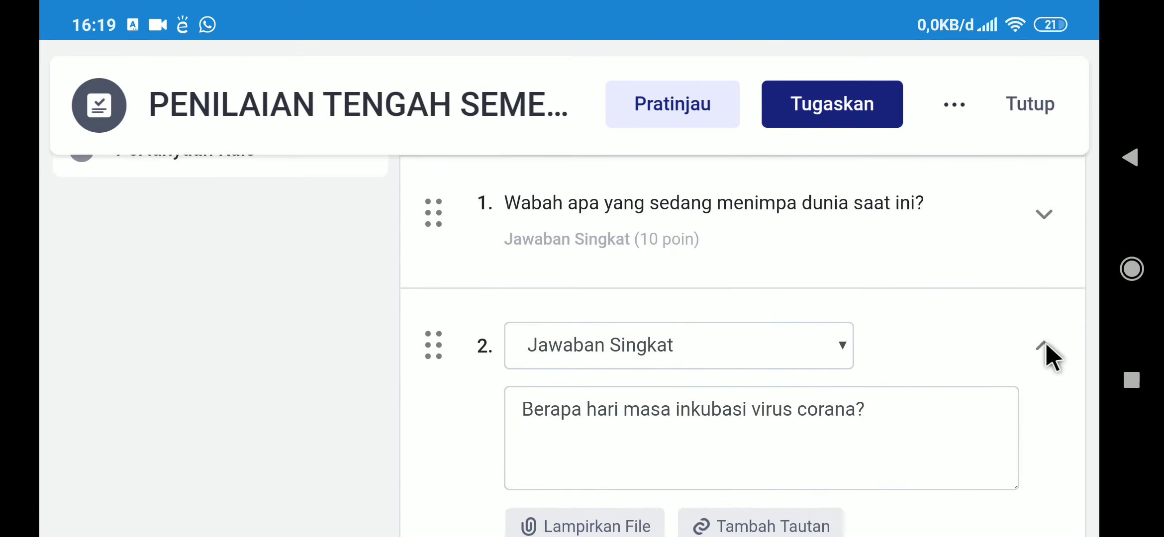
pyautogui.click(1045, 349)
# Start assigning the quiz and choose BAHASA INDONESAI KELAS XI MMB and BAHASA INDONESIA KELAS XI MM A as recipients.
pyautogui.scroll(3, 851, 167)
pyautogui.scroll(1, 849, 166)
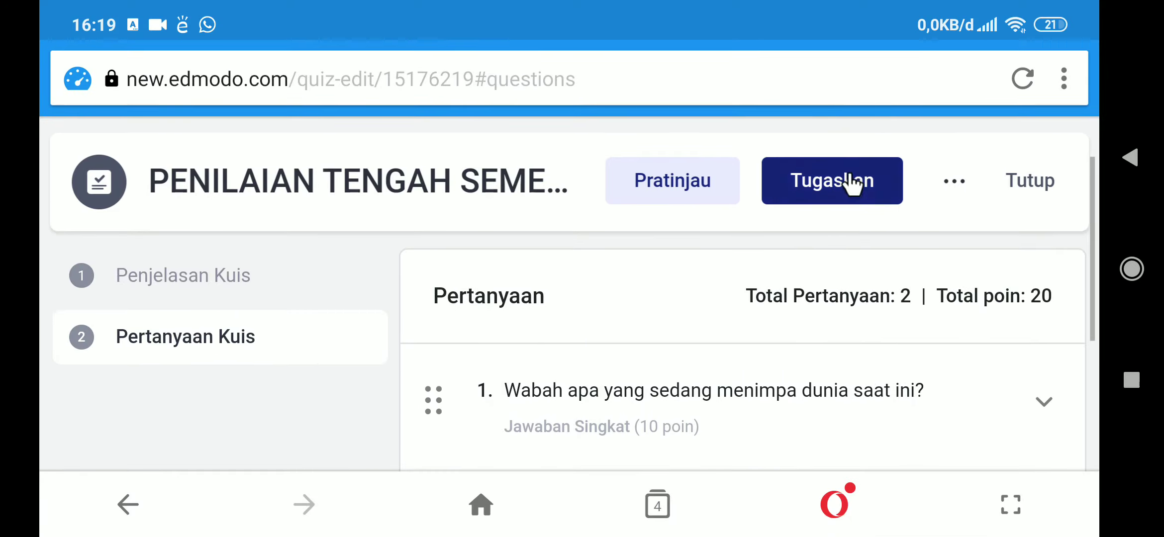
pyautogui.click(841, 198)
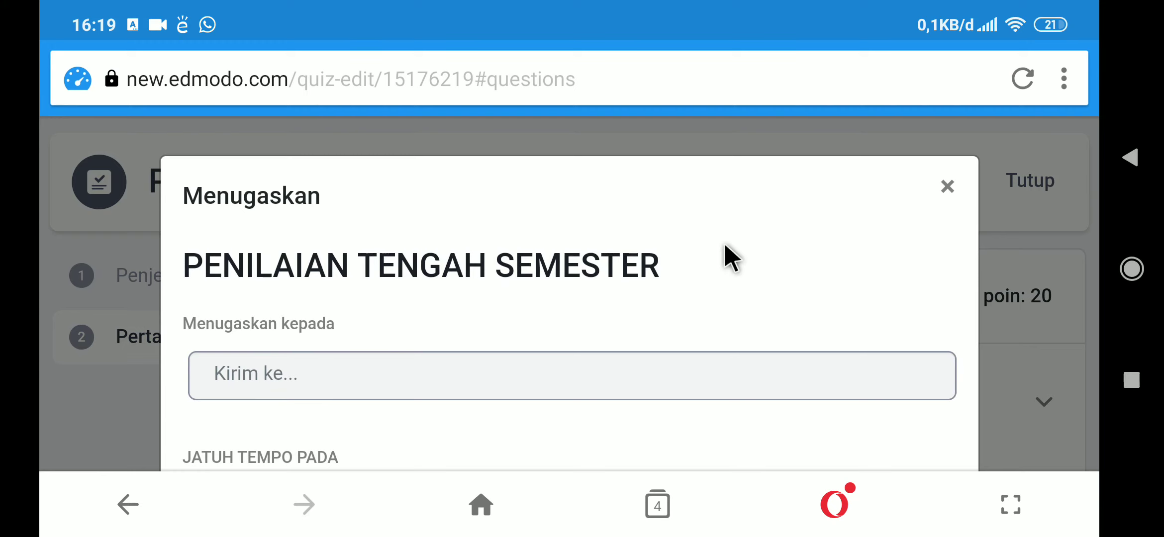
pyautogui.scroll(-2, 730, 256)
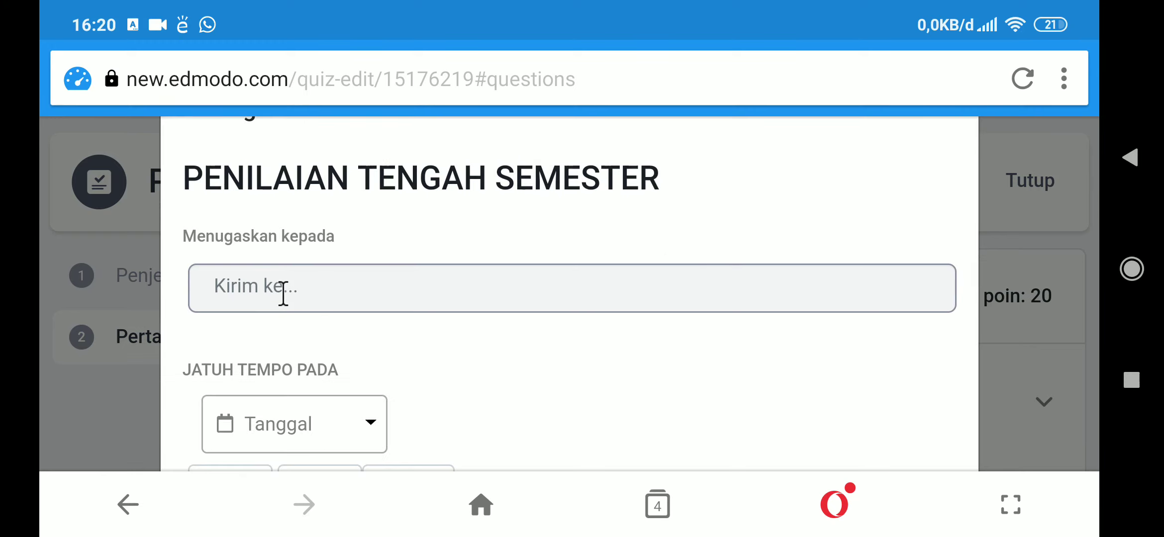
pyautogui.click(242, 284)
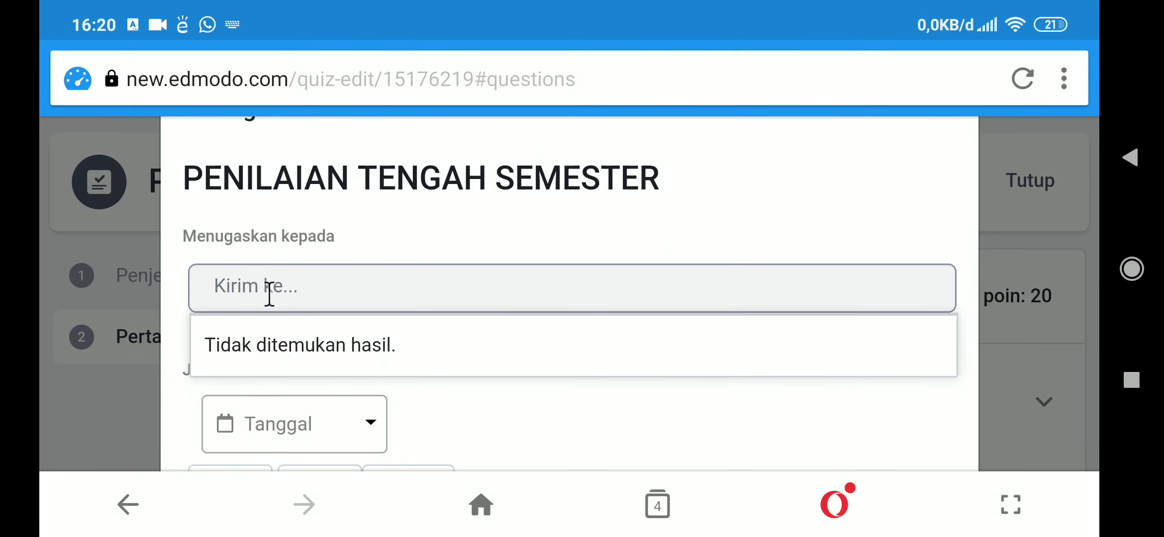
pyautogui.write('xi')
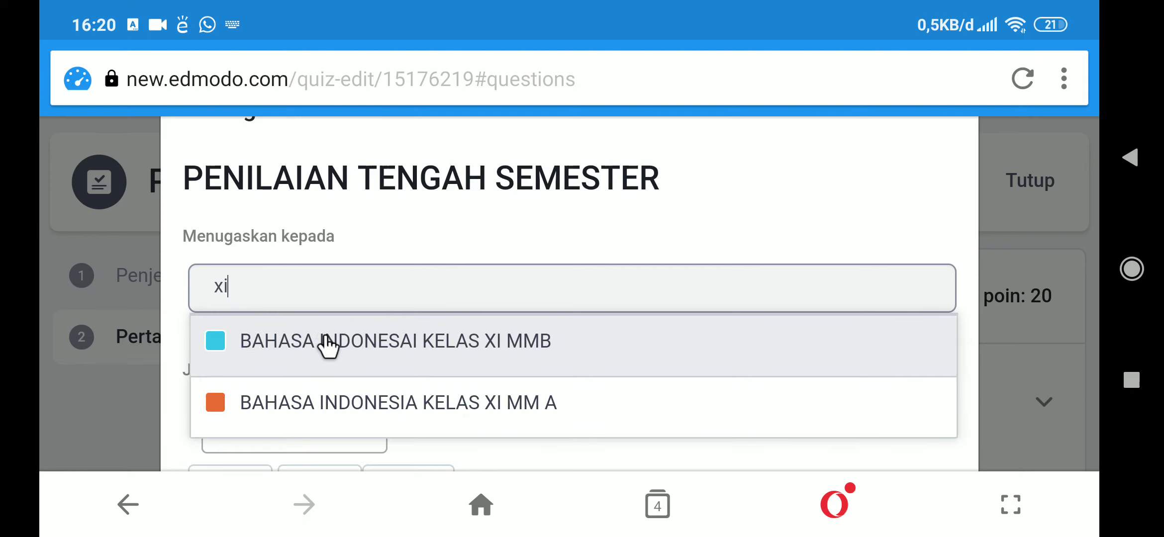
pyautogui.click(325, 343)
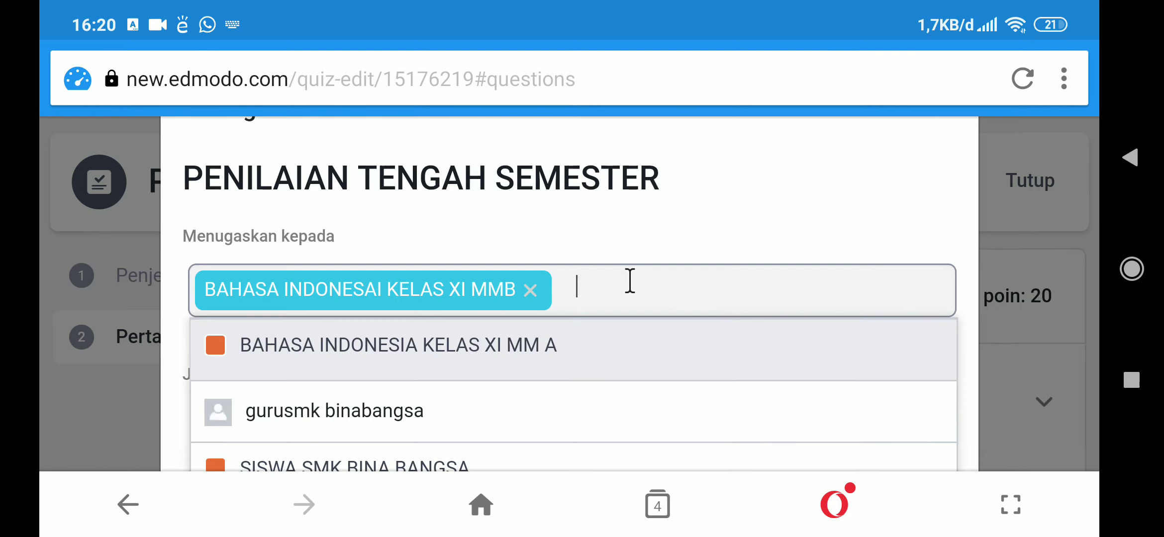
pyautogui.click(555, 346)
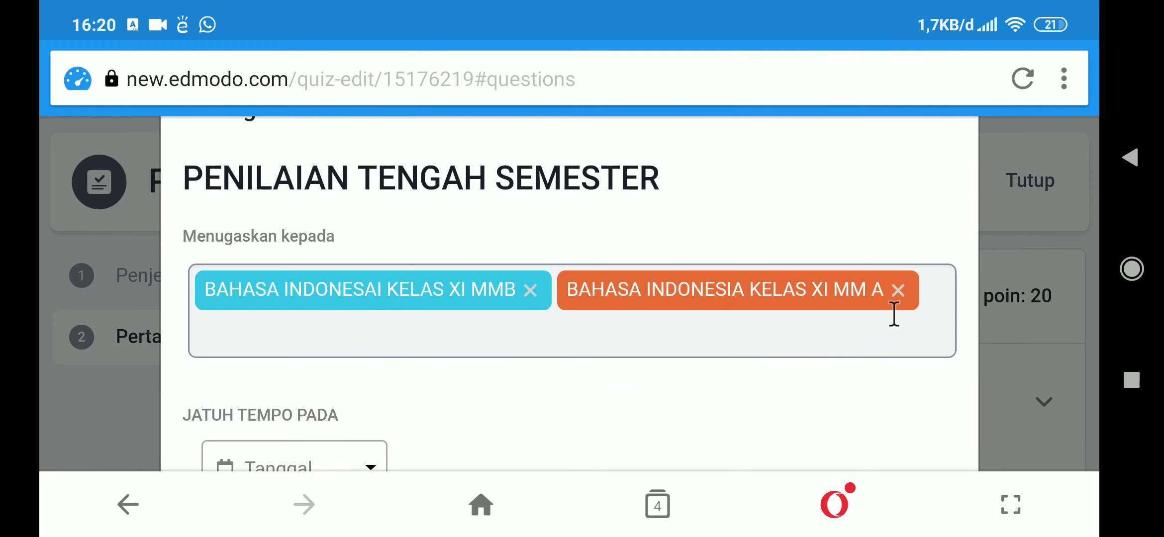
# Set the quiz's due date to 04/02/2020 at 2:00 PM.
pyautogui.scroll(-5, 952, 242)
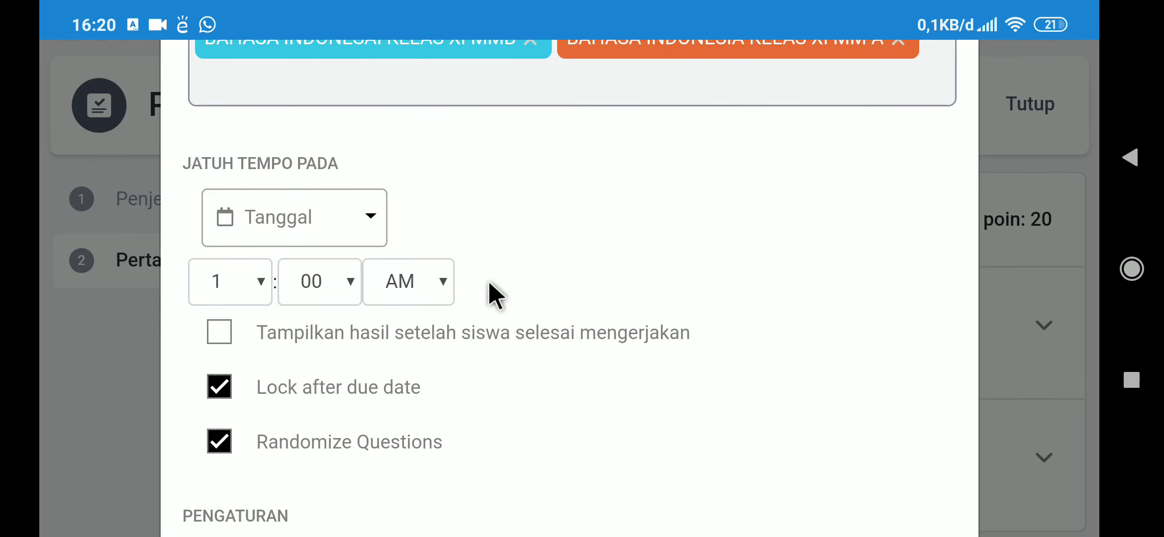
pyautogui.click(377, 229)
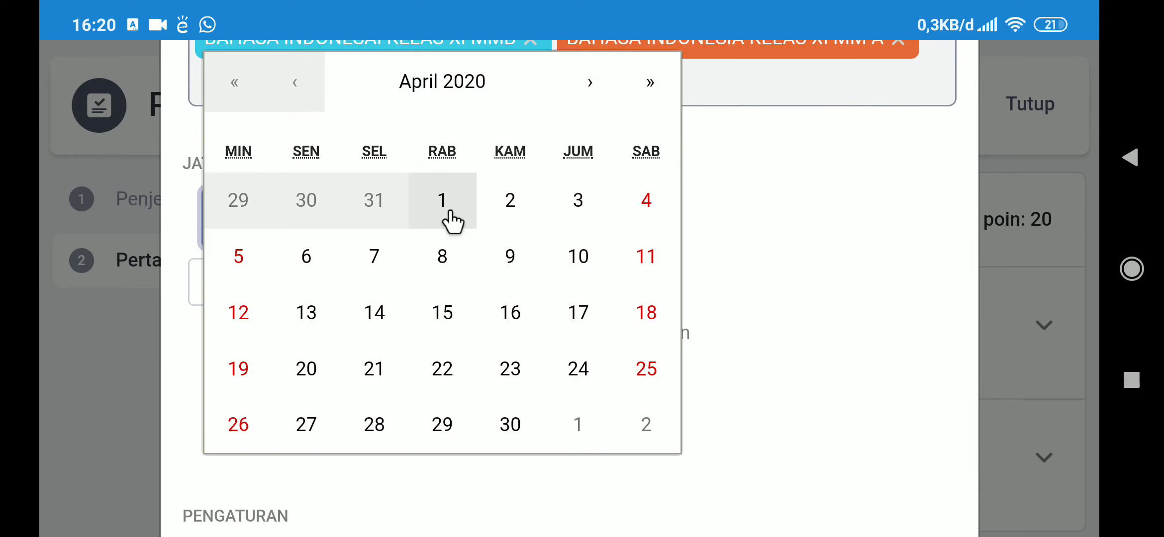
pyautogui.click(521, 205)
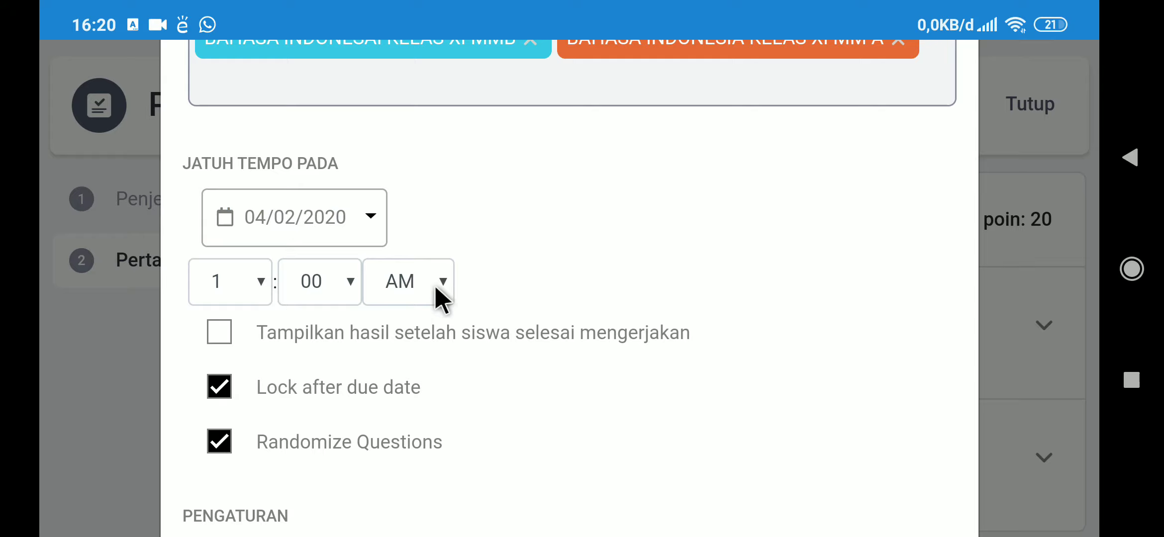
pyautogui.click(260, 283)
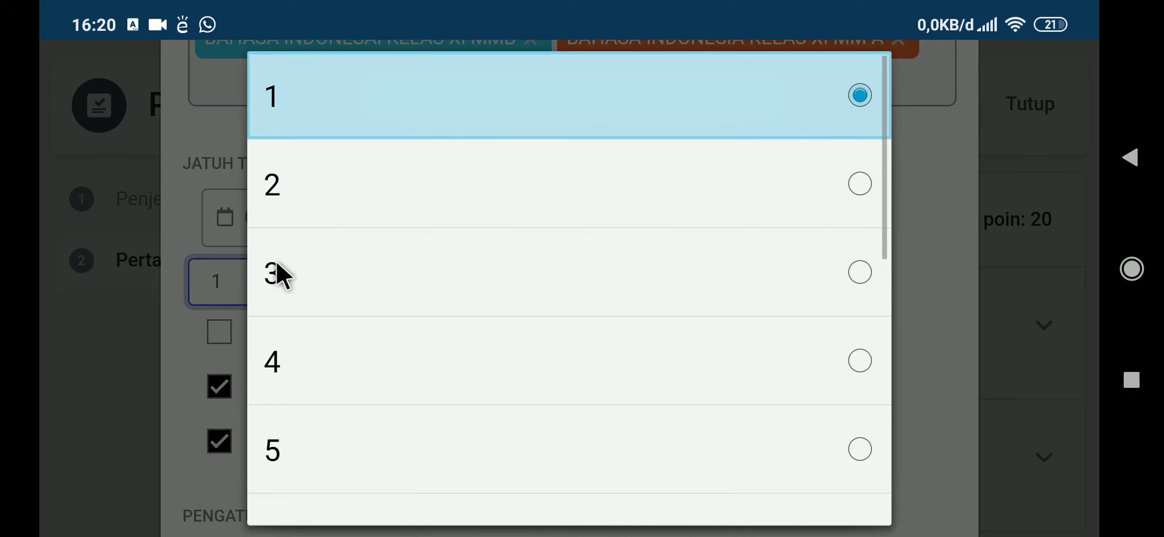
pyautogui.click(302, 199)
pyautogui.click(442, 294)
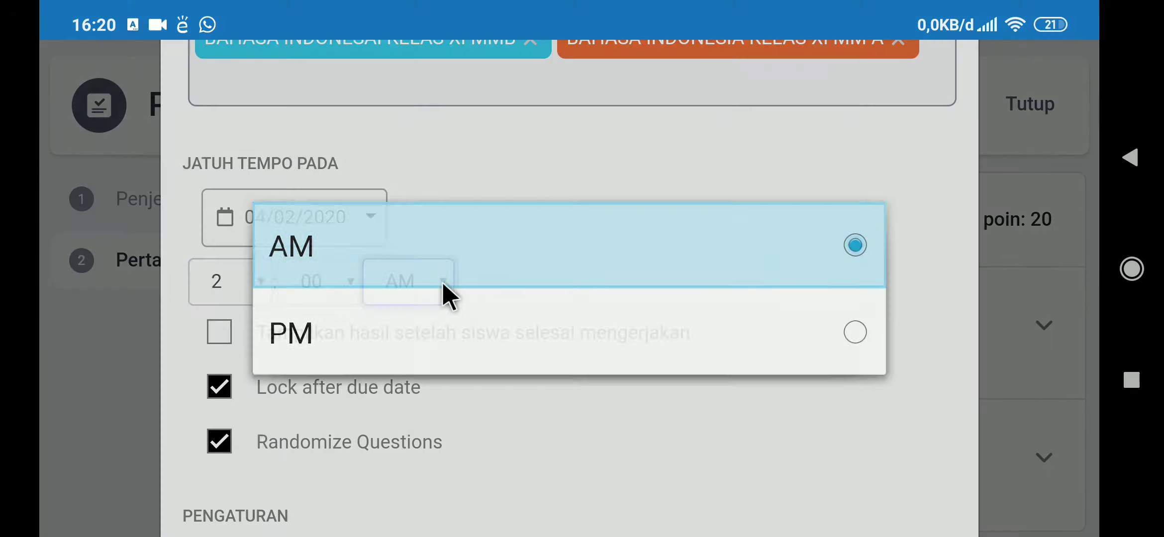
pyautogui.click(398, 358)
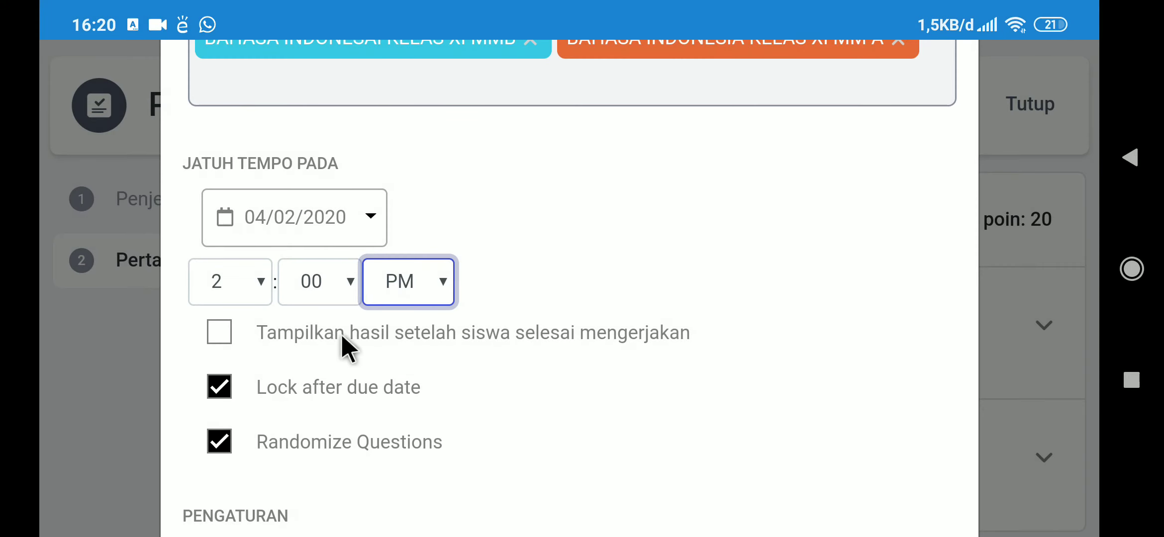
# Assign the quiz with the gradebook option kept on and no scheduling for later, and dismiss the assignment summary.
pyautogui.scroll(-2, 249, 318)
pyautogui.scroll(-3, 325, 338)
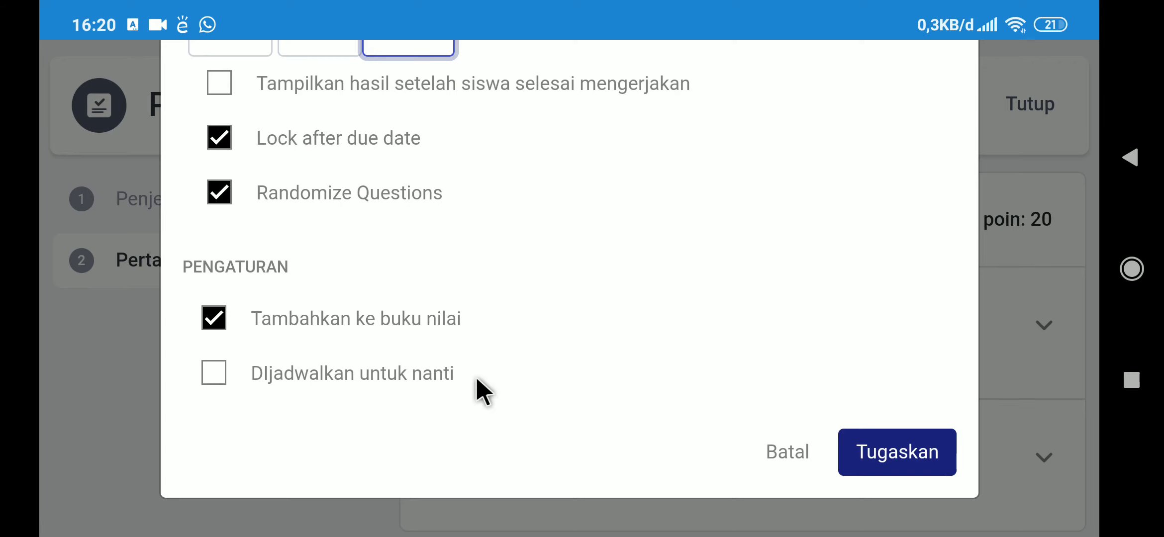
pyautogui.click(886, 455)
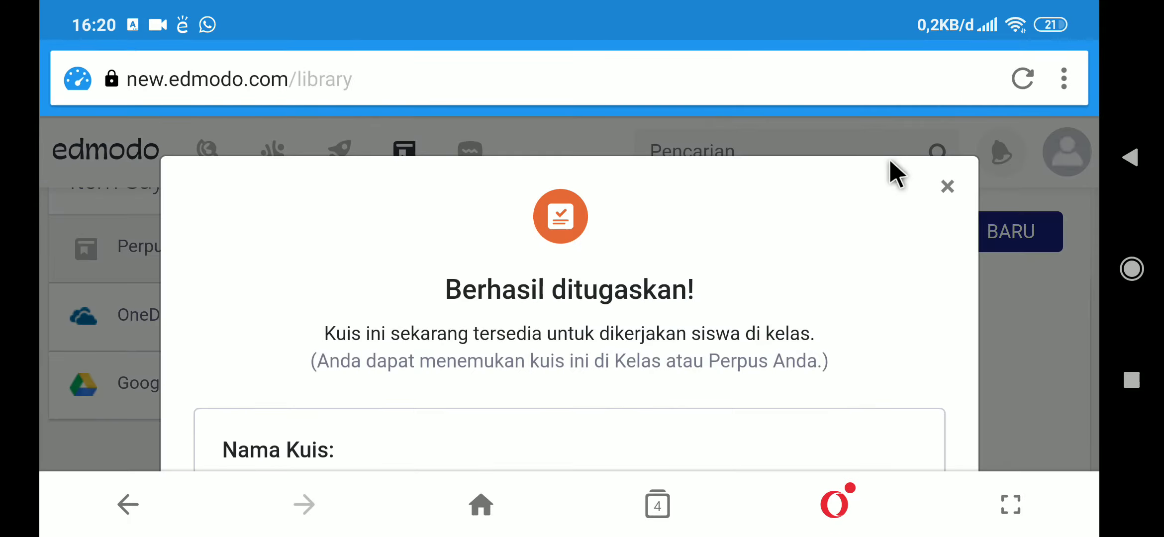
pyautogui.scroll(-5, 895, 174)
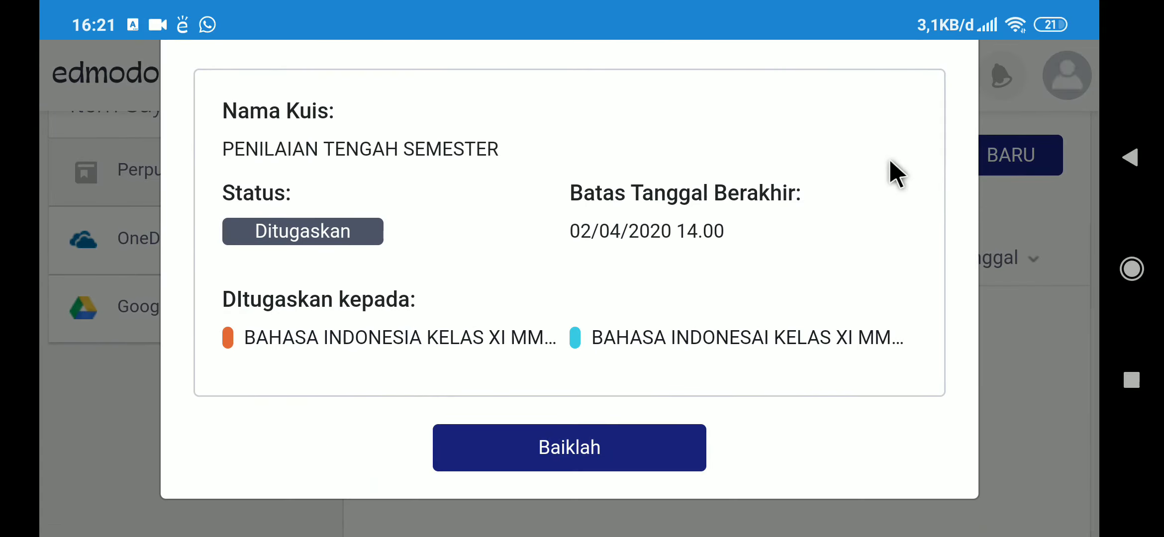
pyautogui.click(617, 450)
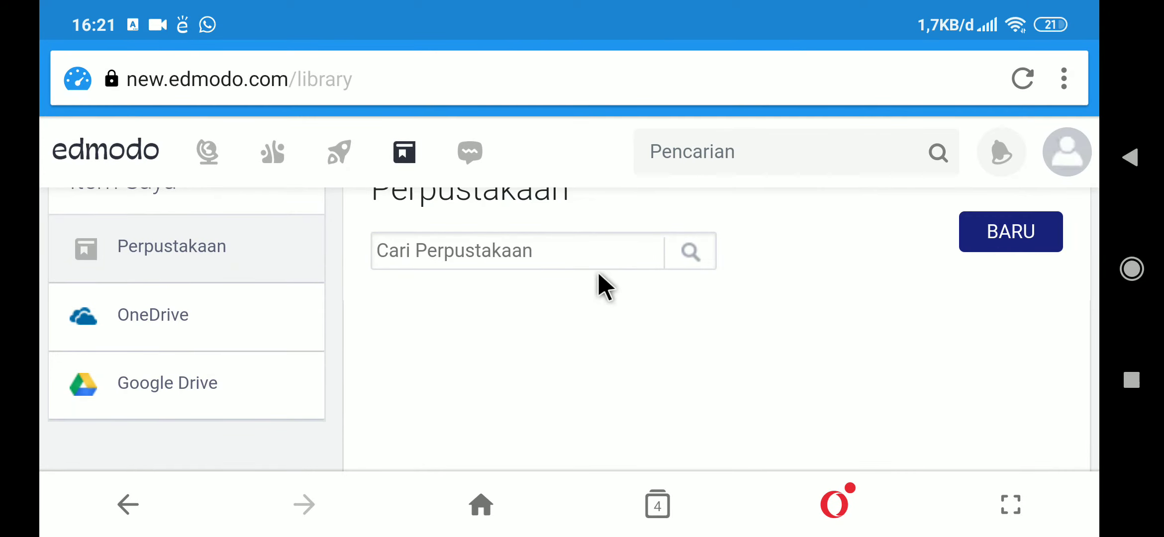